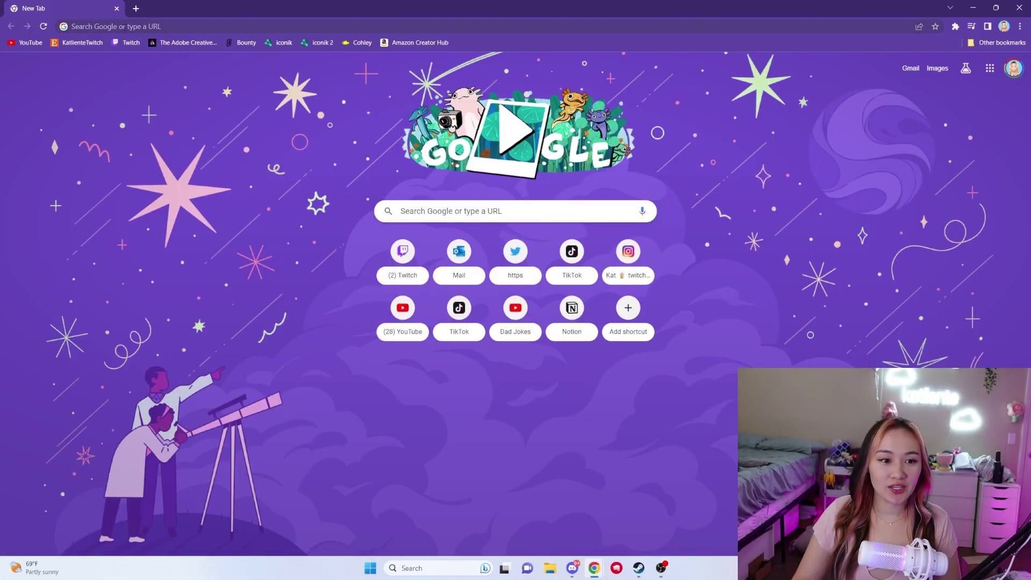
Step: Search Google for 'adobe express' and open the official Adobe Express site to start free
{"action": "left_click", "coordinate": [124, 27]}
{"action": "left_click", "coordinate": [149, 52]}
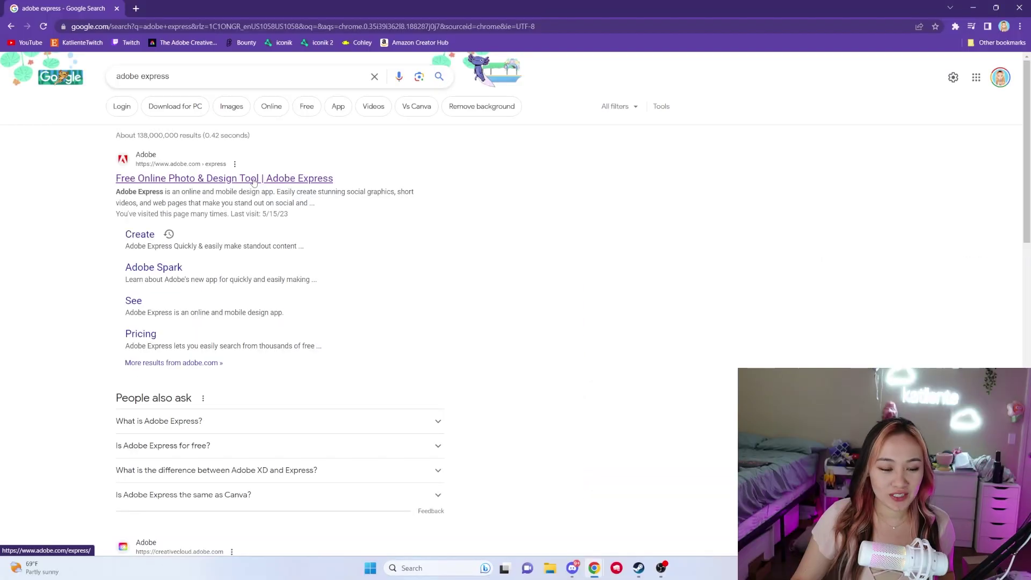
{"action": "left_click", "coordinate": [250, 180]}
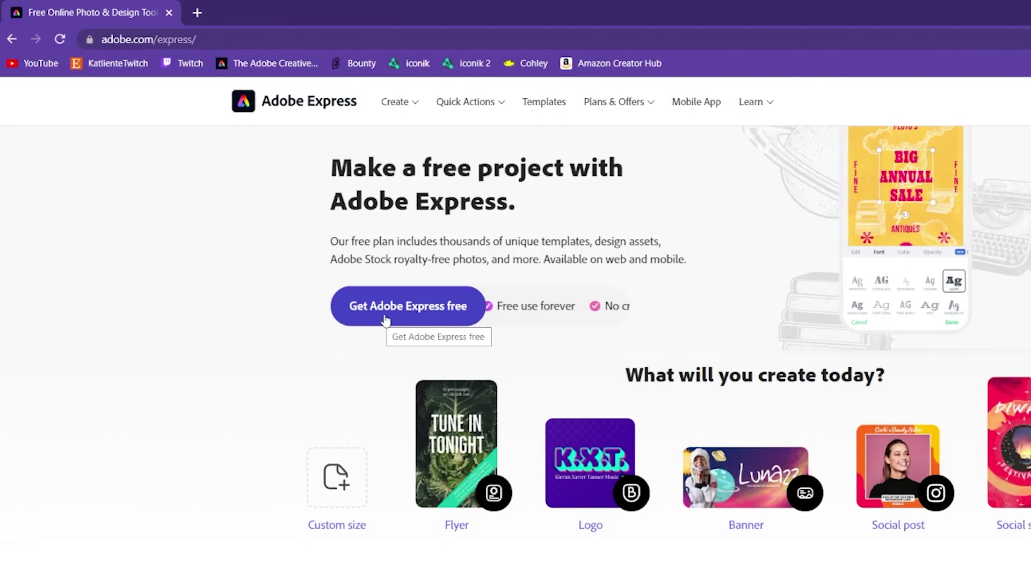
{"action": "left_click", "coordinate": [259, 215]}
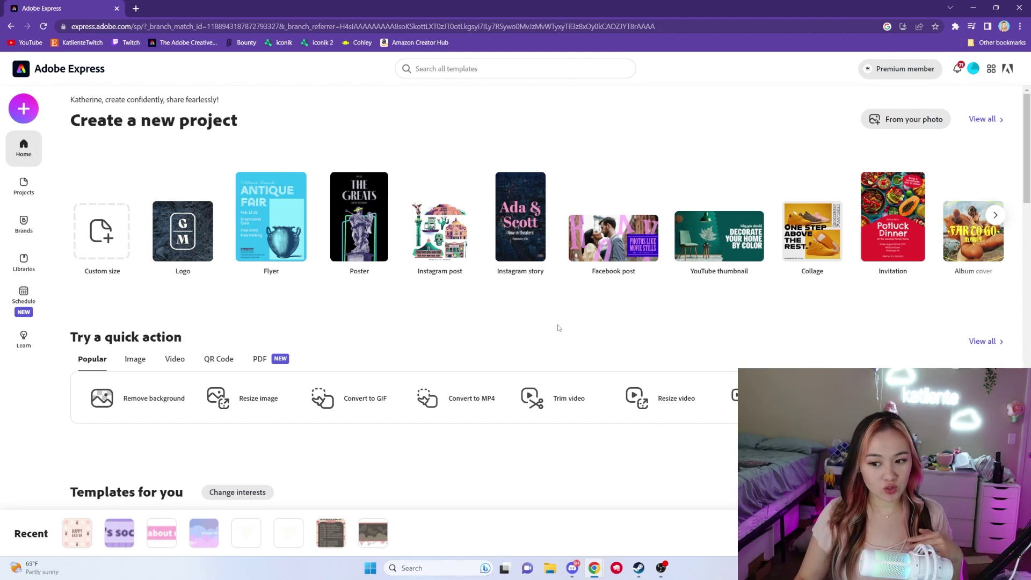
Step: Create a blank custom-size project with the width changed from 2560 to 1280 px
{"action": "left_click", "coordinate": [110, 247]}
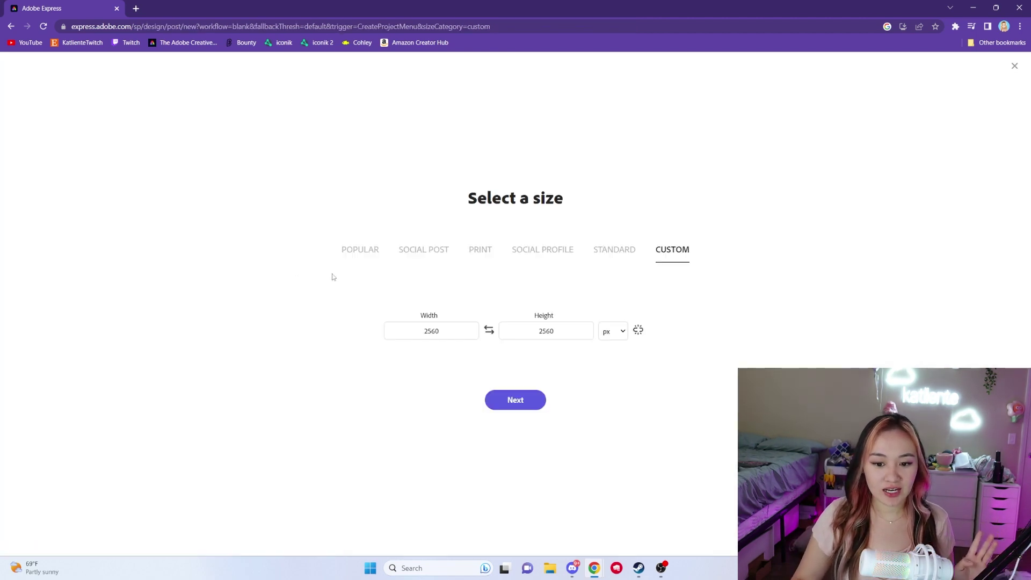
{"action": "left_click_drag", "start_coordinate": [437, 331], "coordinate": [379, 336]}
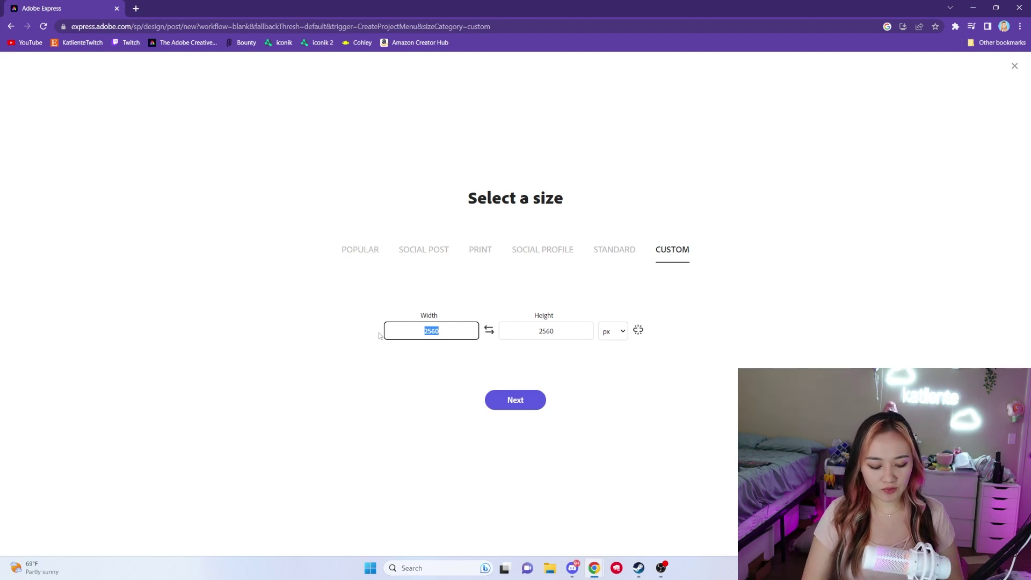
{"action": "type", "text": "1280"}
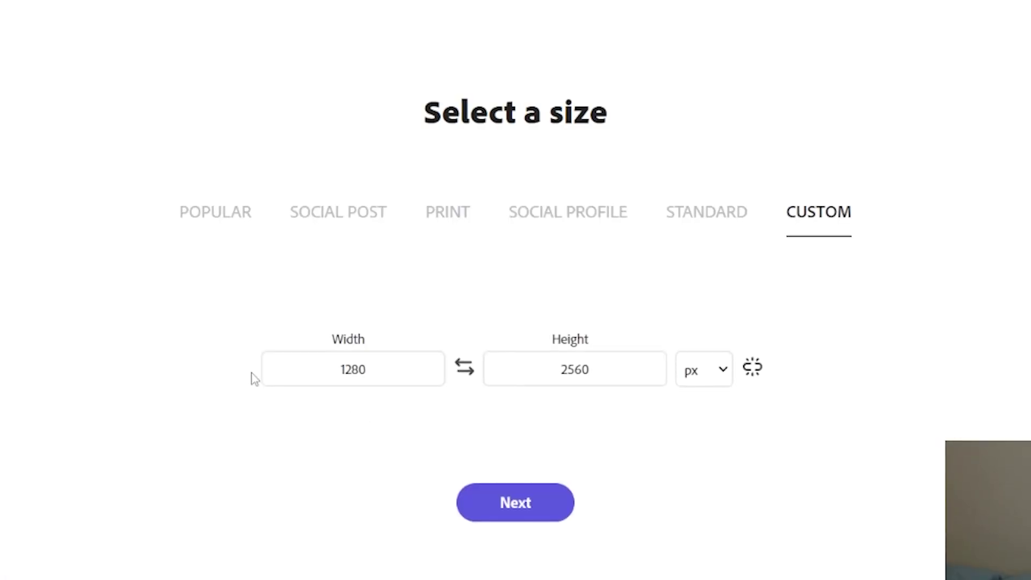
{"action": "key", "text": "Tab"}
{"action": "left_click", "coordinate": [515, 502]}
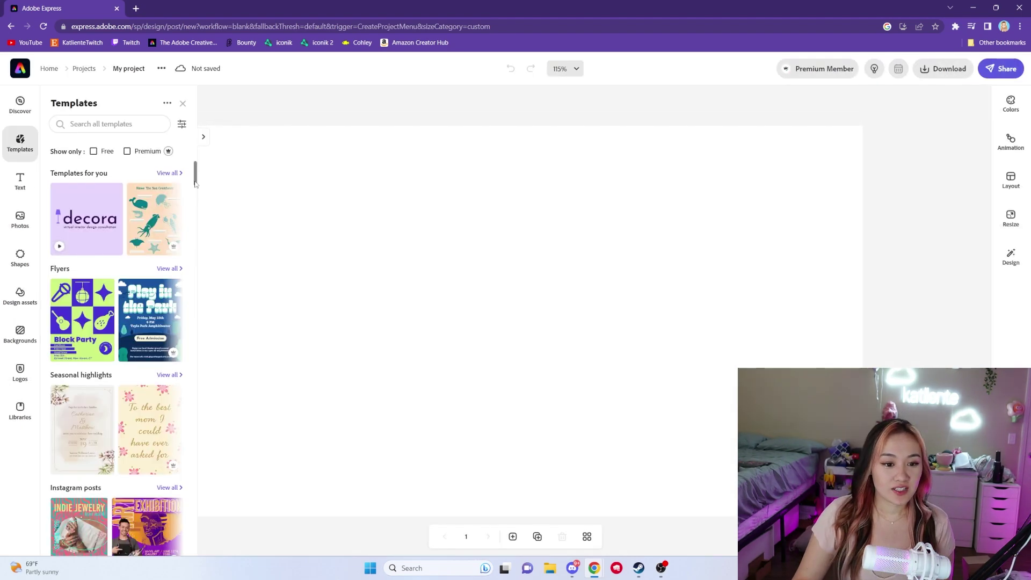
Step: Filter templates to Free and apply the Awesome Games Everyday template
{"action": "left_click_drag", "start_coordinate": [195, 183], "coordinate": [194, 362]}
{"action": "left_click", "coordinate": [93, 150]}
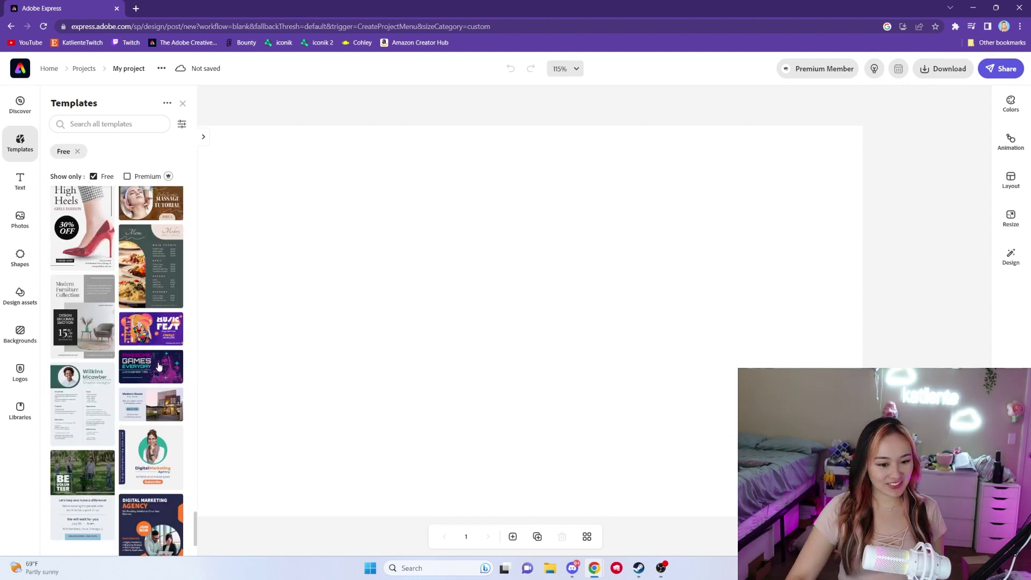
{"action": "left_click", "coordinate": [159, 367]}
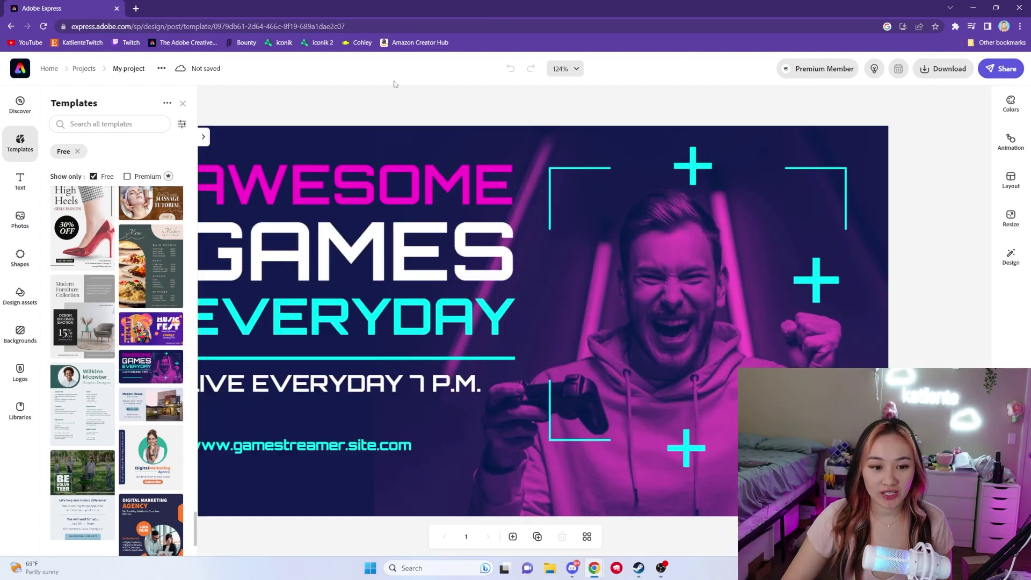
{"action": "left_click", "coordinate": [501, 94]}
Step: Select the headline's GAMES and EVERYDAY words and give EVERYDAY the first recommended font
{"action": "left_click", "coordinate": [347, 395]}
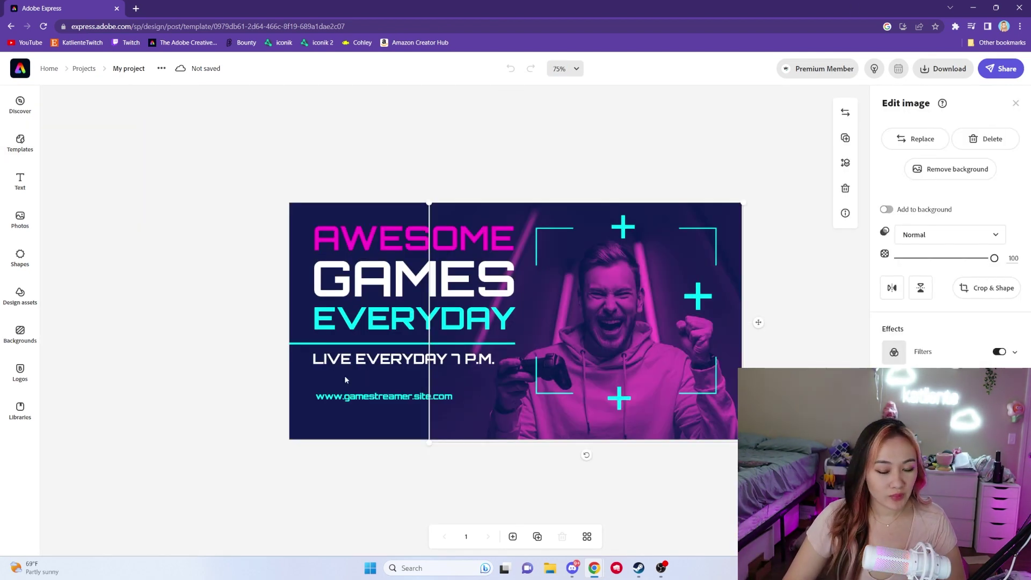
{"action": "left_click", "coordinate": [341, 287]}
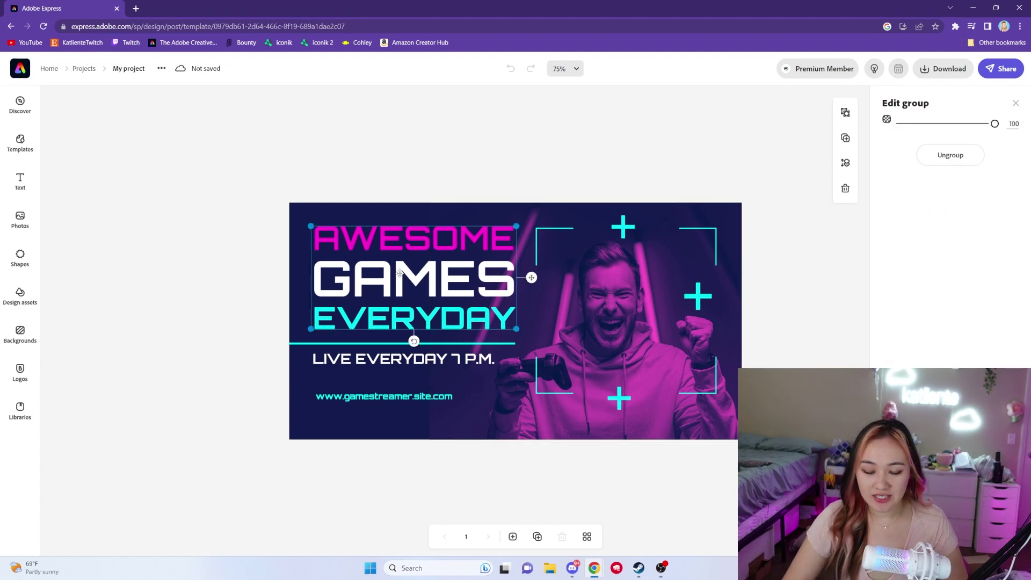
{"action": "left_click", "coordinate": [411, 290]}
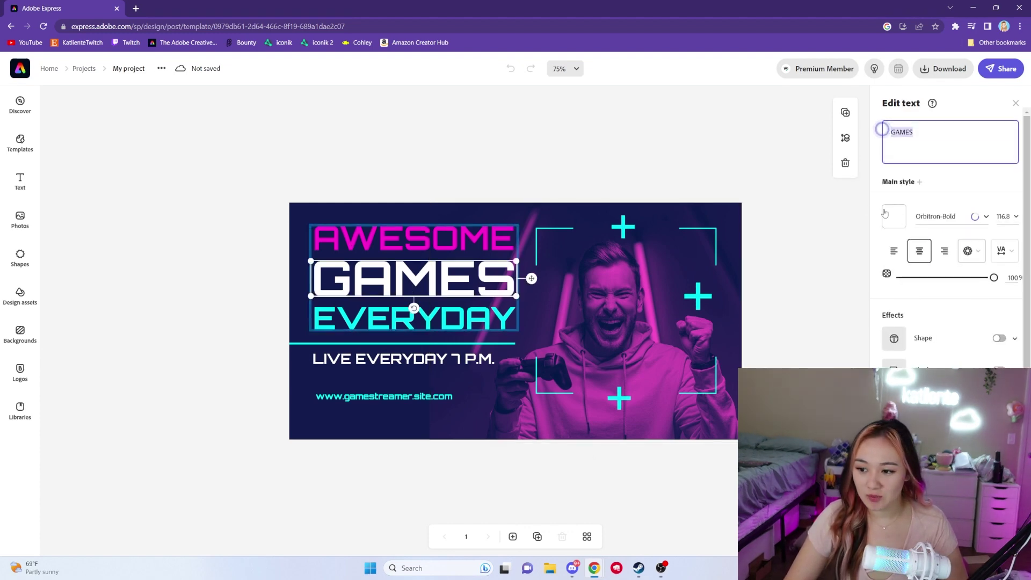
{"action": "scroll", "coordinate": [941, 329], "scroll_direction": "down", "scroll_amount": 1}
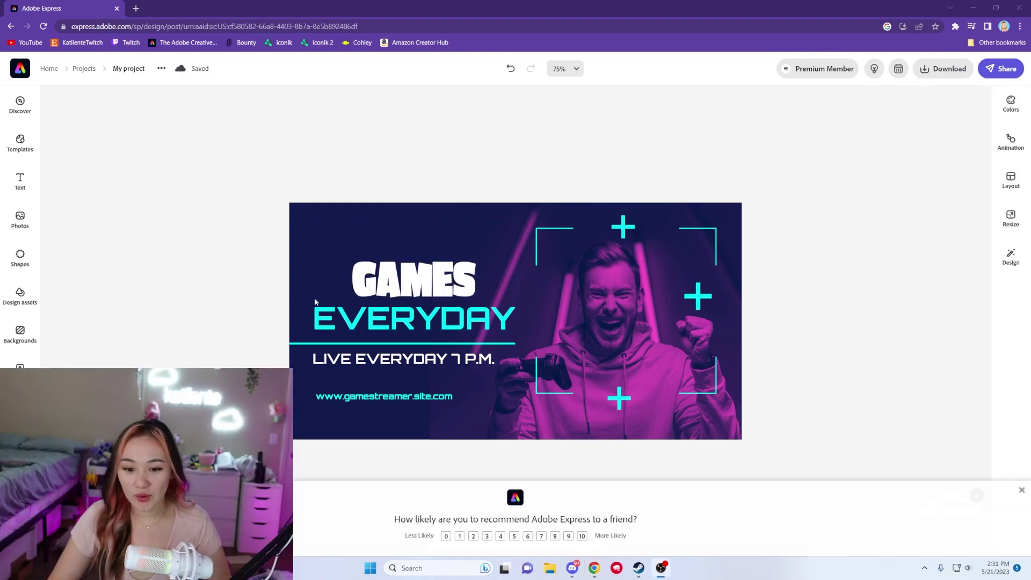
{"action": "left_click", "coordinate": [425, 321]}
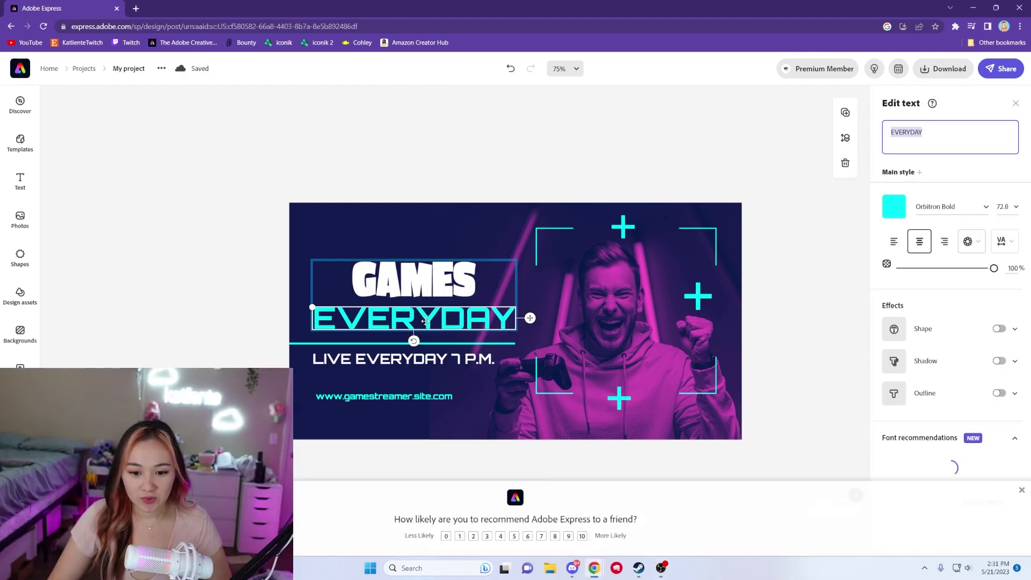
{"action": "left_click", "coordinate": [1022, 490]}
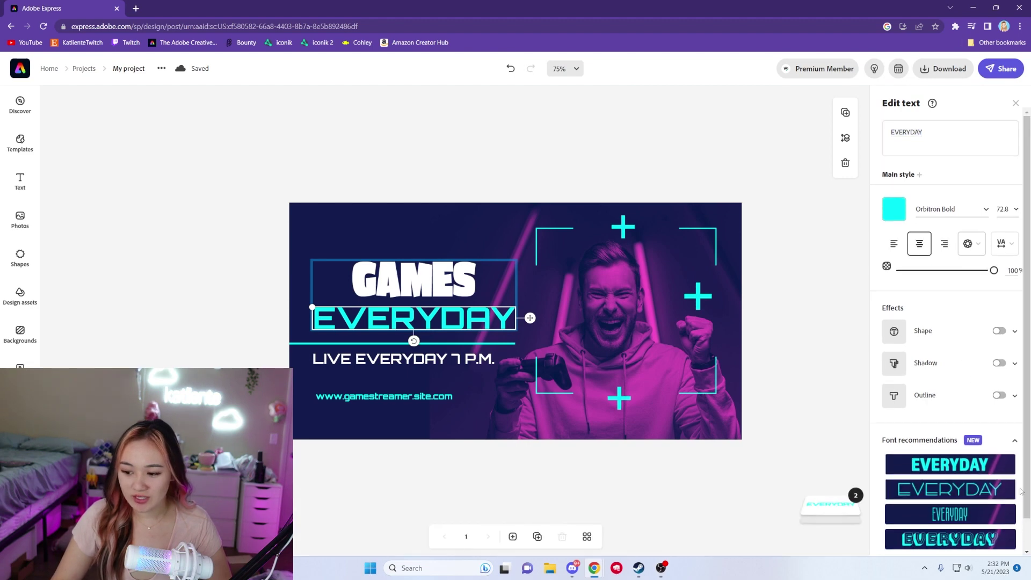
{"action": "scroll", "coordinate": [986, 432], "scroll_direction": "down", "scroll_amount": 1}
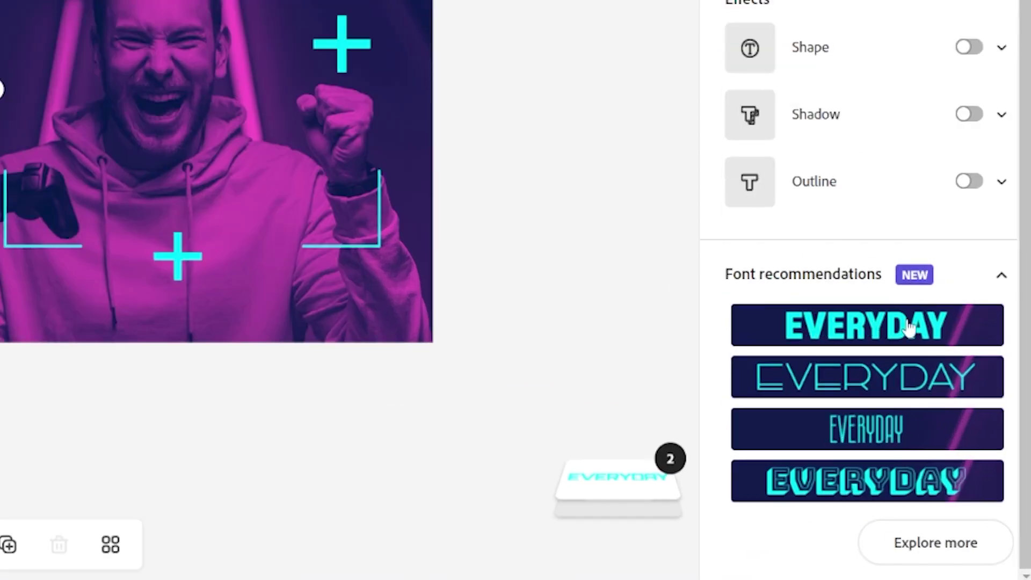
{"action": "left_click", "coordinate": [908, 328]}
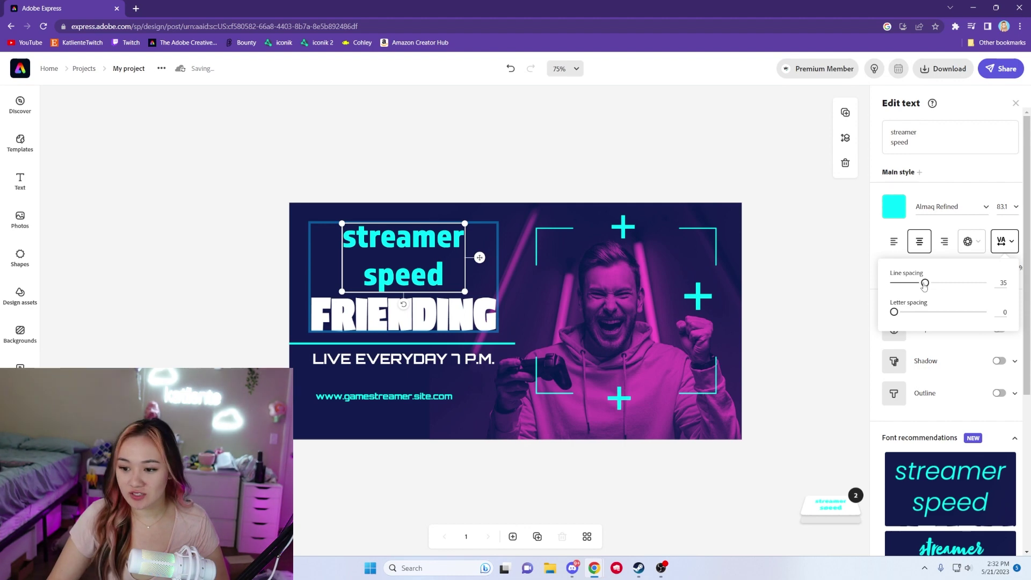
Step: Set 'streamer speed' line spacing to 0, enlarge its box, and join it onto one line
{"action": "left_click_drag", "start_coordinate": [923, 287], "coordinate": [863, 293]}
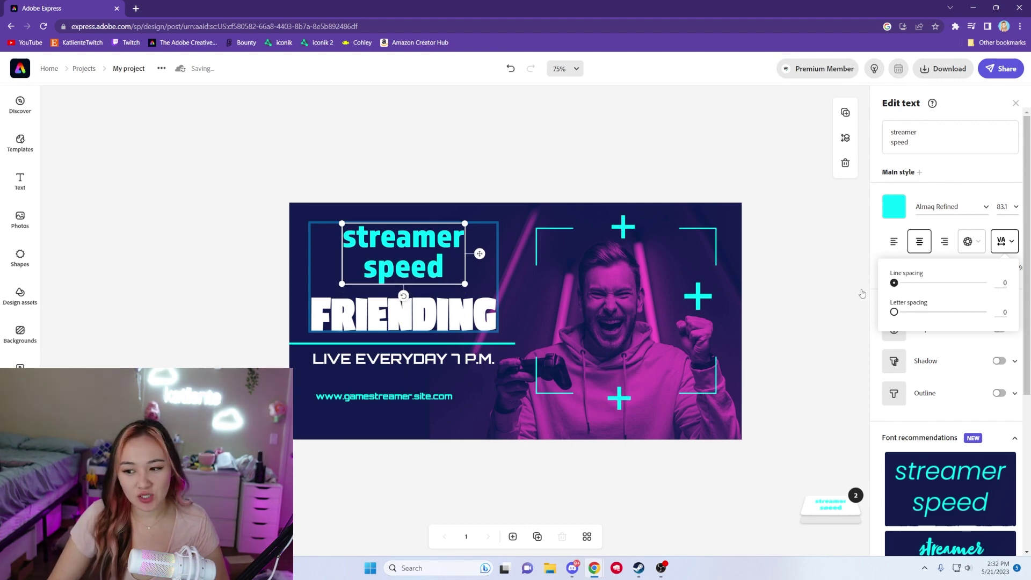
{"action": "left_click_drag", "start_coordinate": [465, 283], "coordinate": [483, 293]}
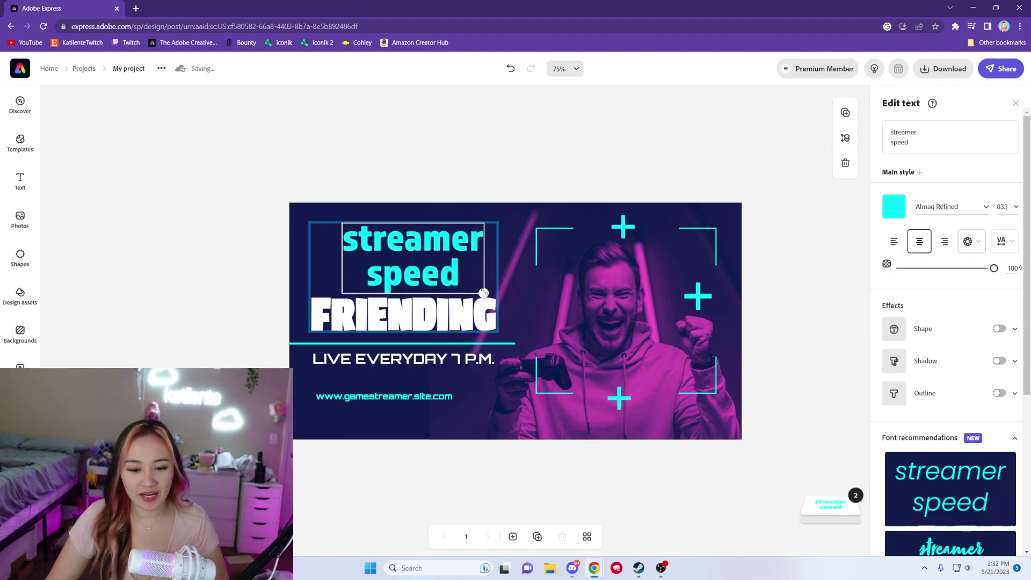
{"action": "left_click", "coordinate": [891, 141]}
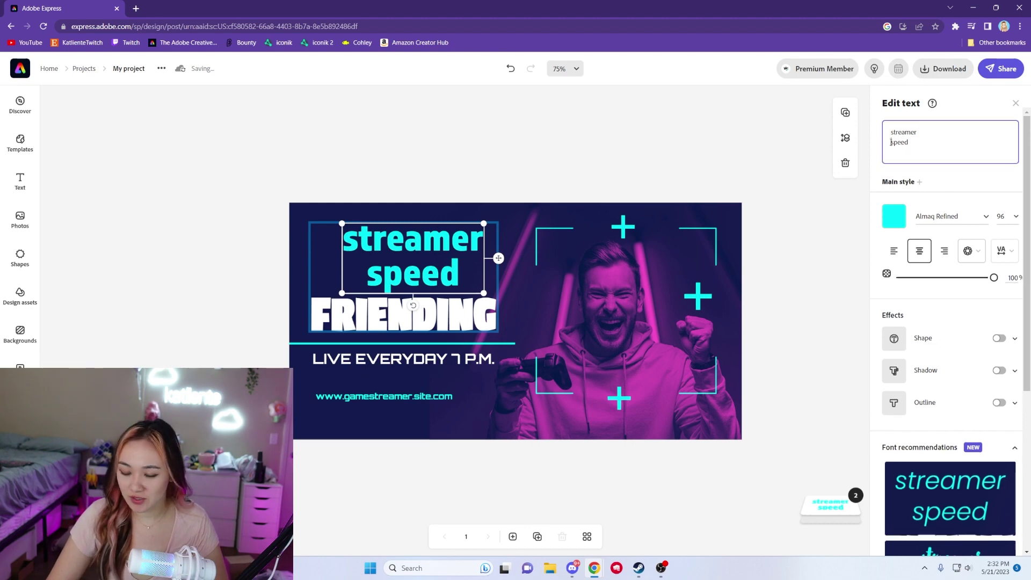
{"action": "key", "text": "BackSpace"}
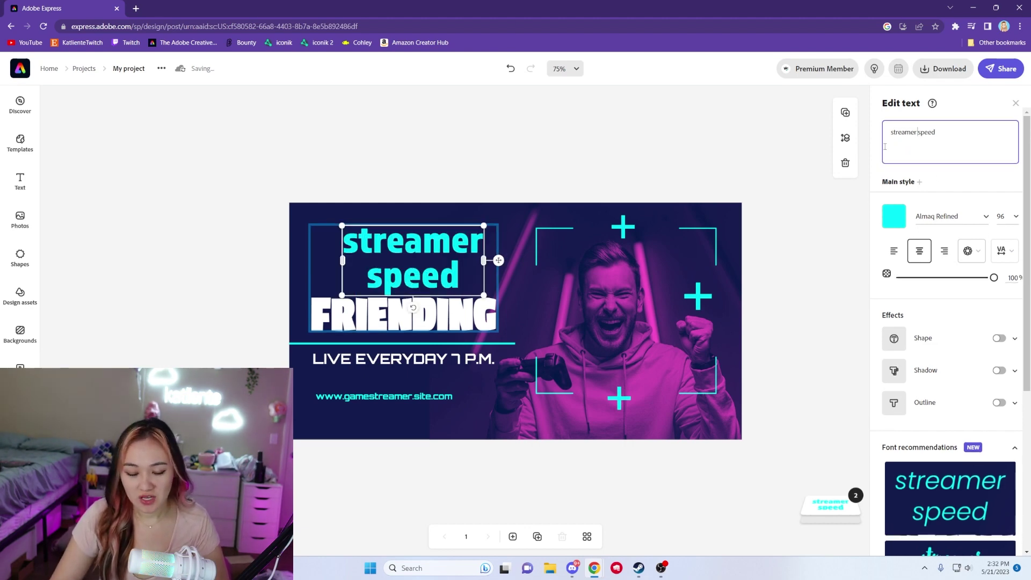
{"action": "left_click", "coordinate": [341, 261]}
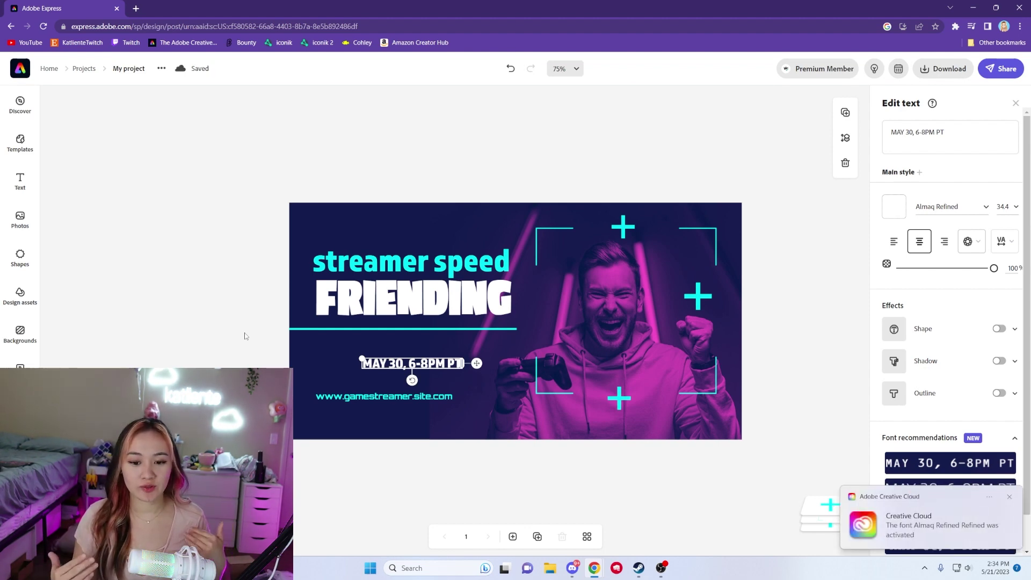
Step: Select the streamer speed and FRIENDING headings, then select the man's photo for replacement
{"action": "left_click", "coordinate": [396, 264]}
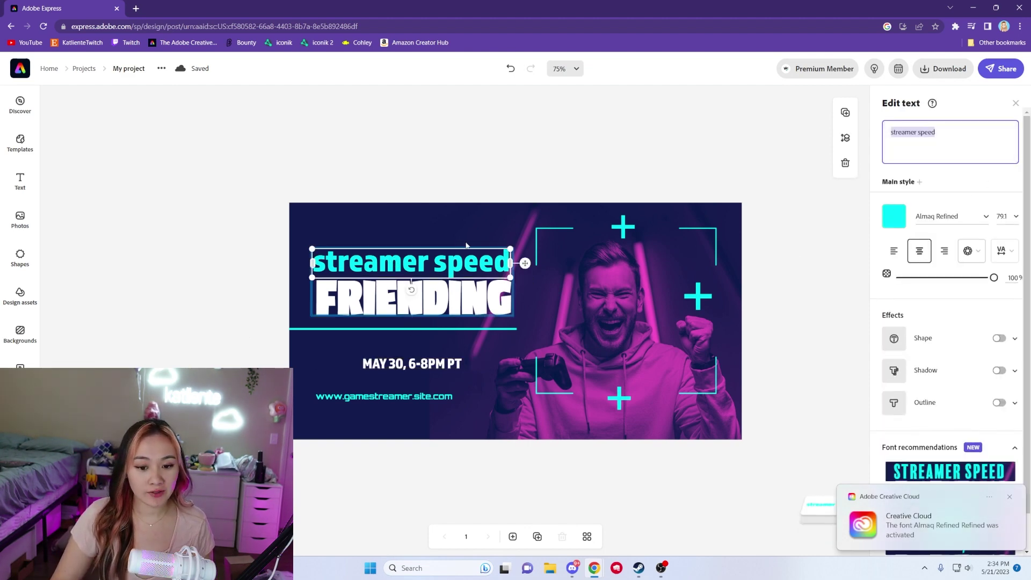
{"action": "left_click", "coordinate": [446, 309]}
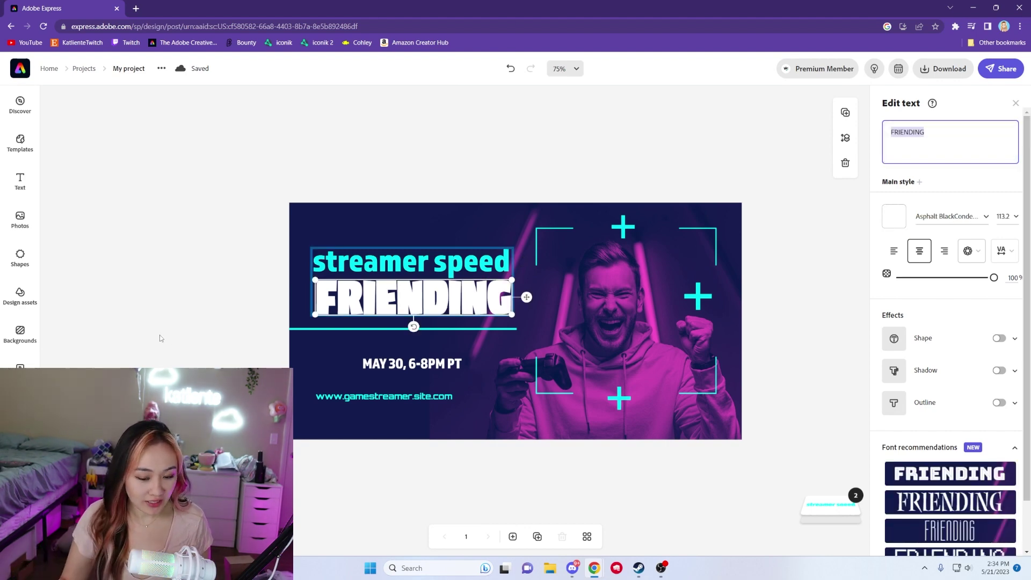
{"action": "left_click", "coordinate": [200, 335]}
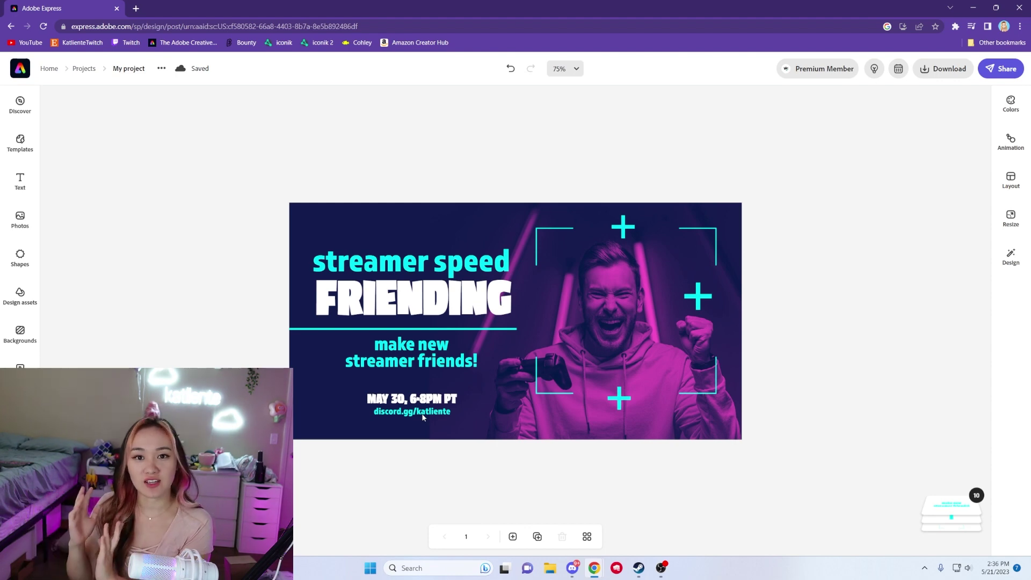
{"action": "left_click", "coordinate": [647, 372]}
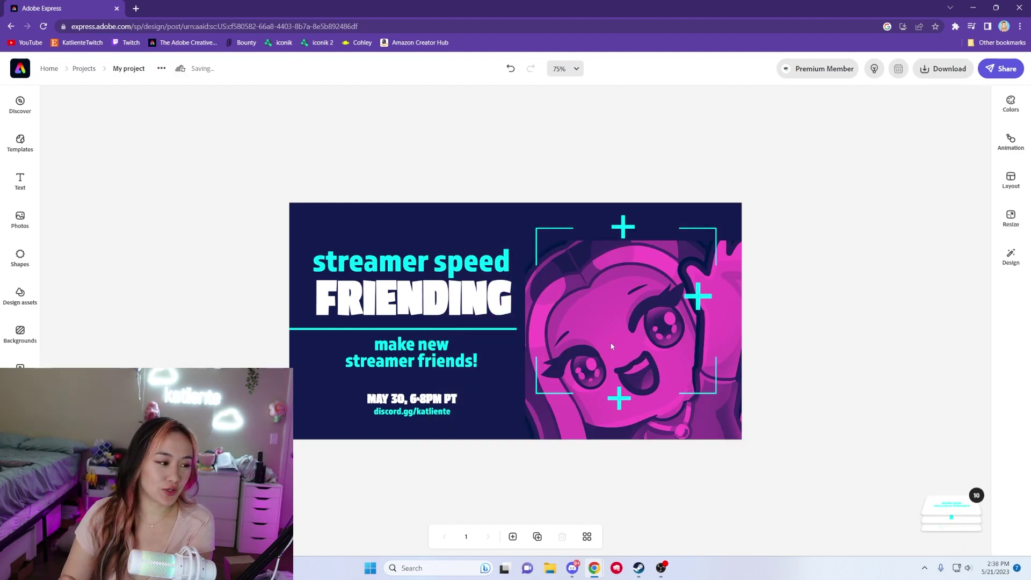
Step: Select the streamer speed heading
{"action": "left_click", "coordinate": [466, 264]}
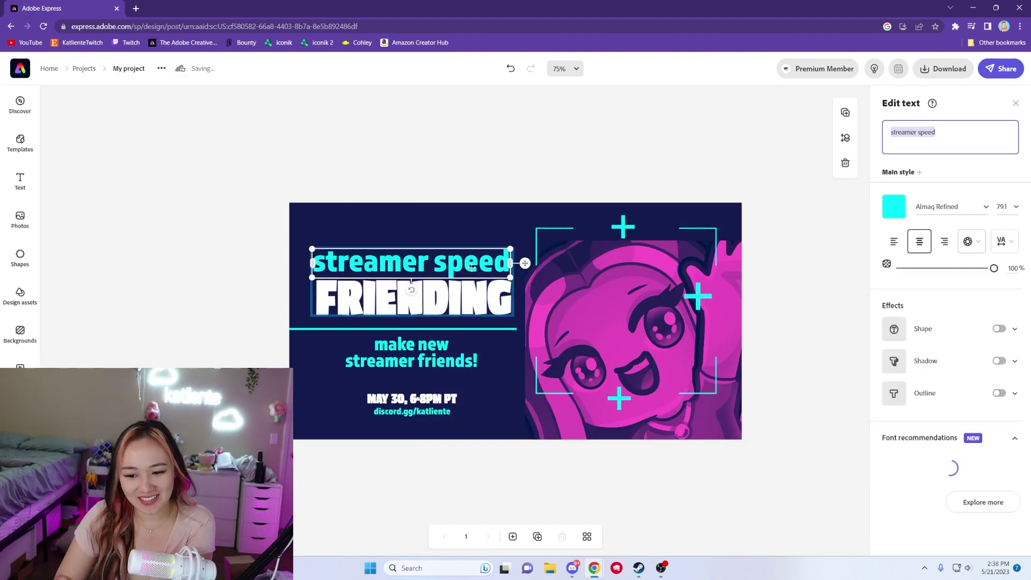
Step: Turn the streamer speed headline purple in the Text Color picker
{"action": "left_click", "coordinate": [894, 217]}
{"action": "left_click", "coordinate": [924, 296]}
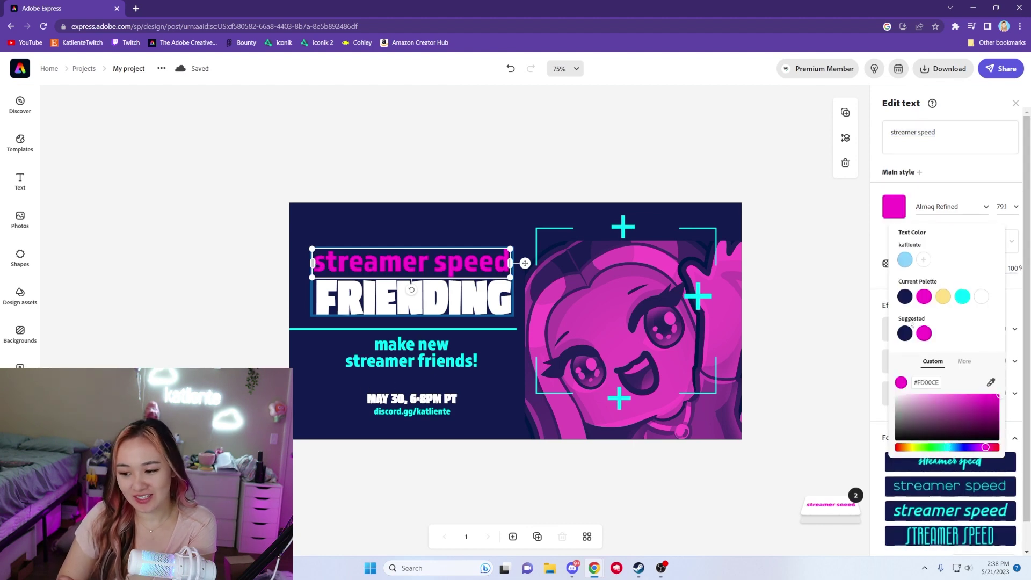
{"action": "left_click_drag", "start_coordinate": [975, 448], "coordinate": [962, 385]}
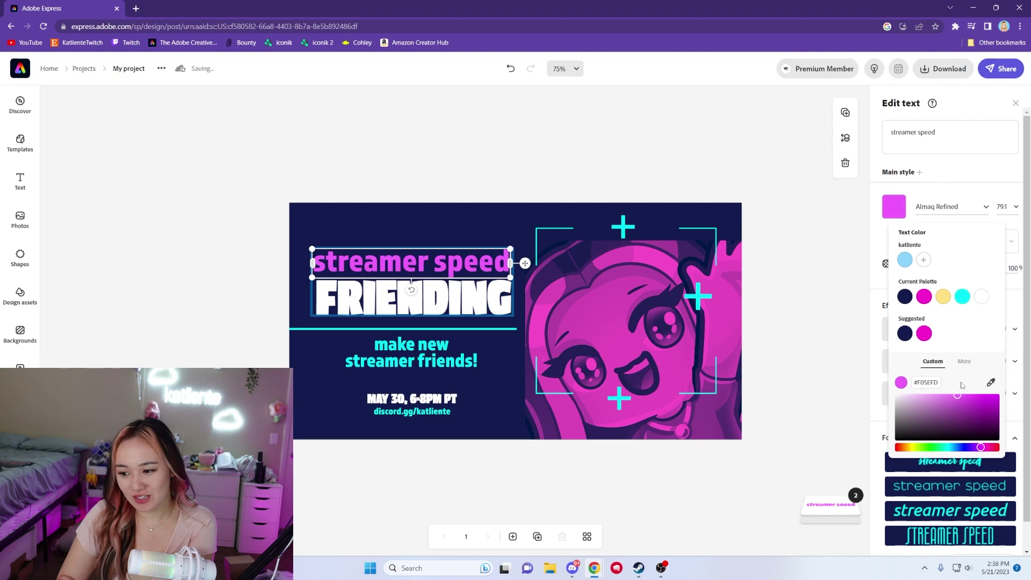
{"action": "left_click_drag", "start_coordinate": [981, 448], "coordinate": [973, 448]}
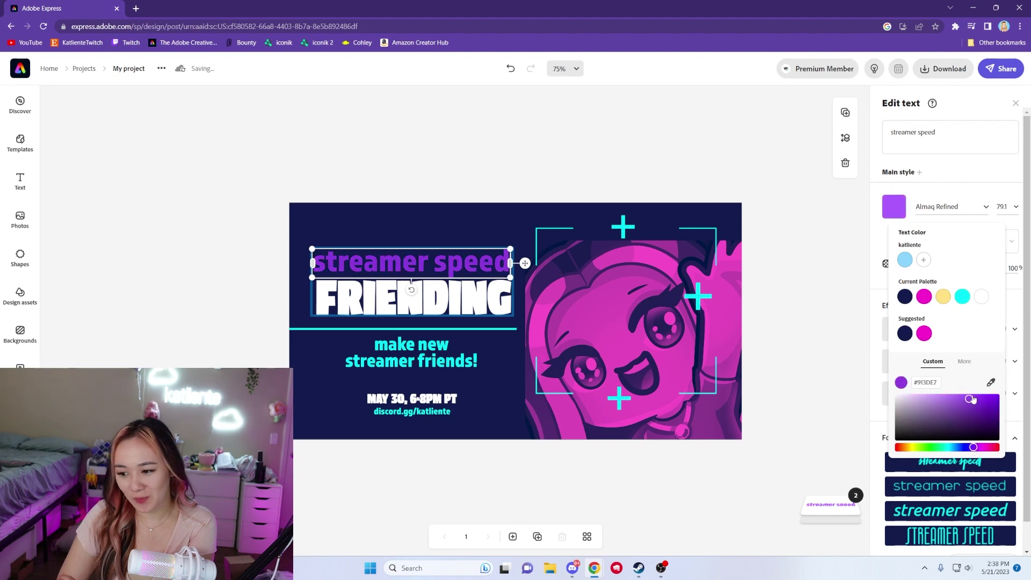
{"action": "left_click", "coordinate": [966, 394]}
{"action": "left_click_drag", "start_coordinate": [967, 393], "coordinate": [965, 387]}
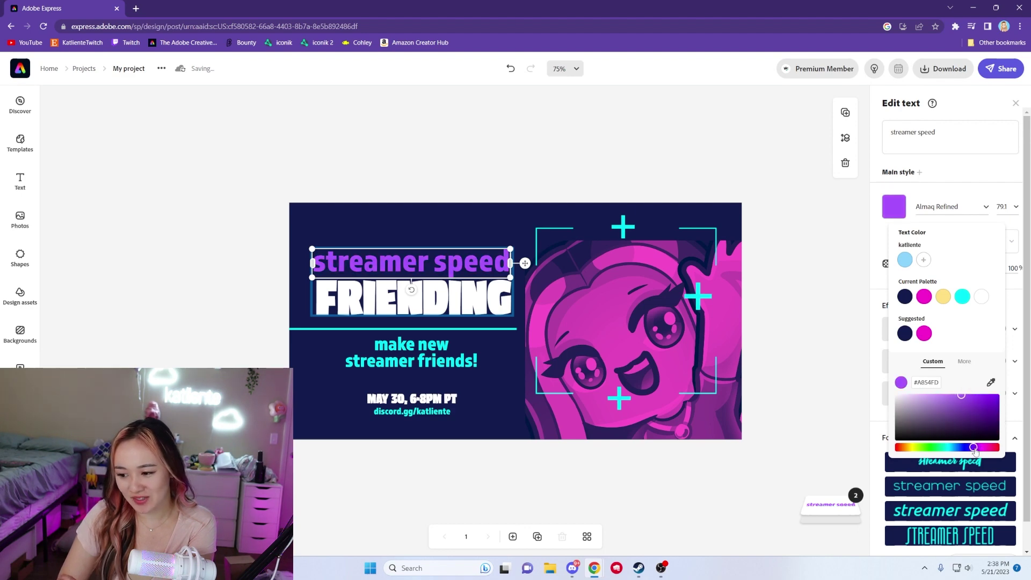
Step: Make the divider line under FRIENDING purple, then select the discord.gg line and cyan plus shape
{"action": "key", "text": "Tab"}
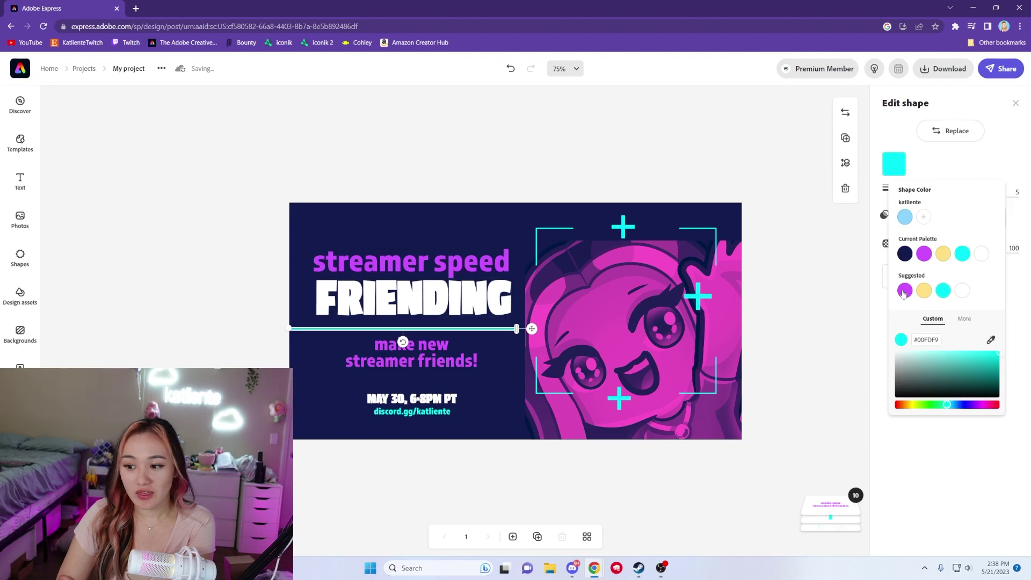
{"action": "left_click", "coordinate": [923, 254]}
{"action": "left_click", "coordinate": [423, 412]}
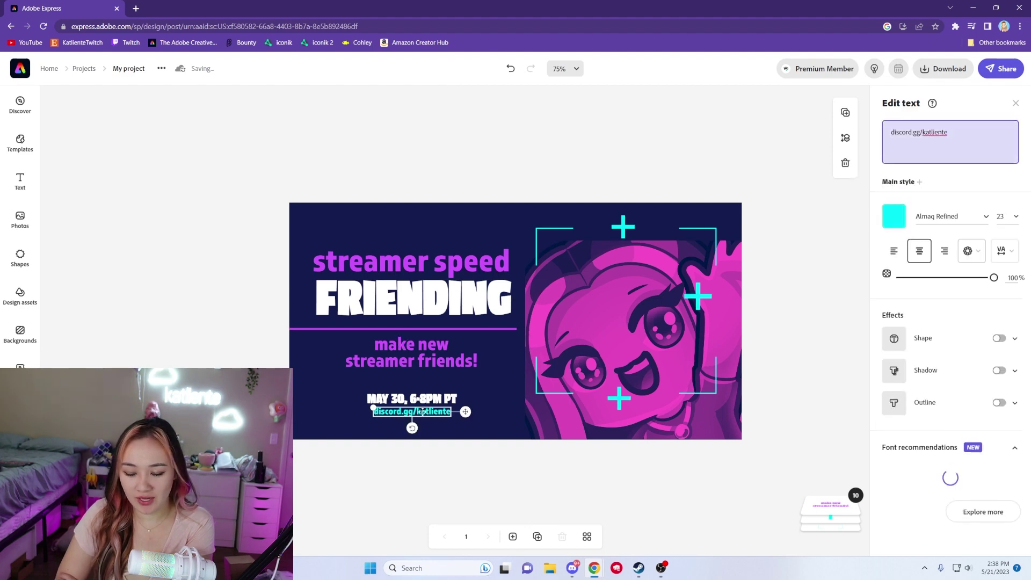
{"action": "left_click", "coordinate": [619, 398]}
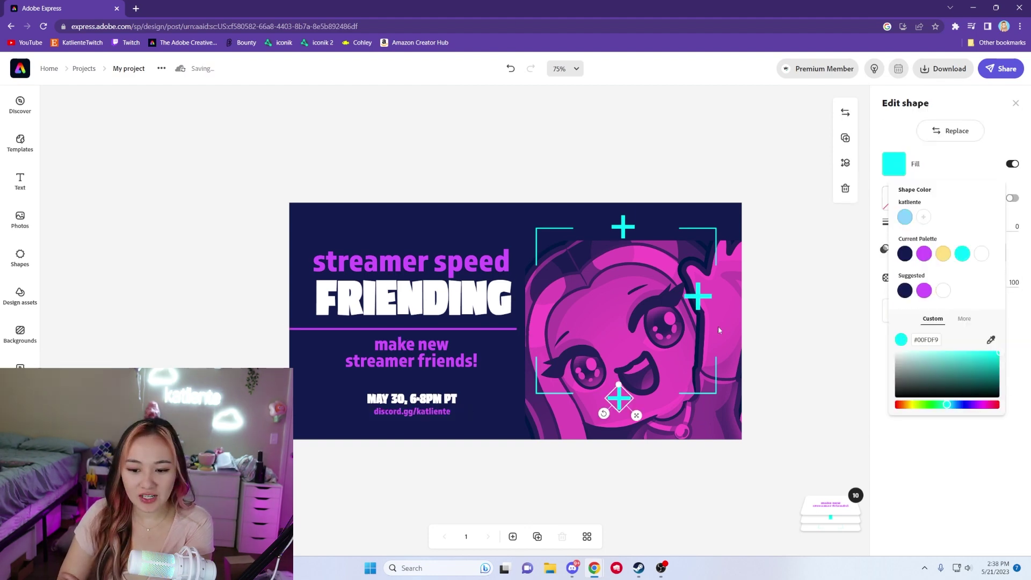
{"action": "left_click", "coordinate": [639, 135]}
{"action": "left_click", "coordinate": [640, 135]}
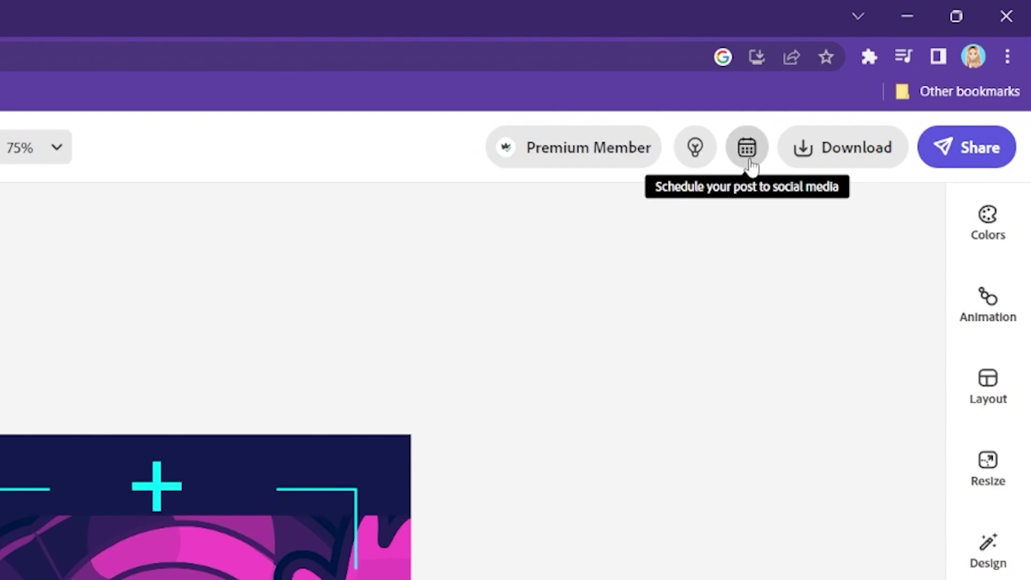
Step: Open the social post scheduler for the banner and its channel connection settings
{"action": "left_click", "coordinate": [747, 148]}
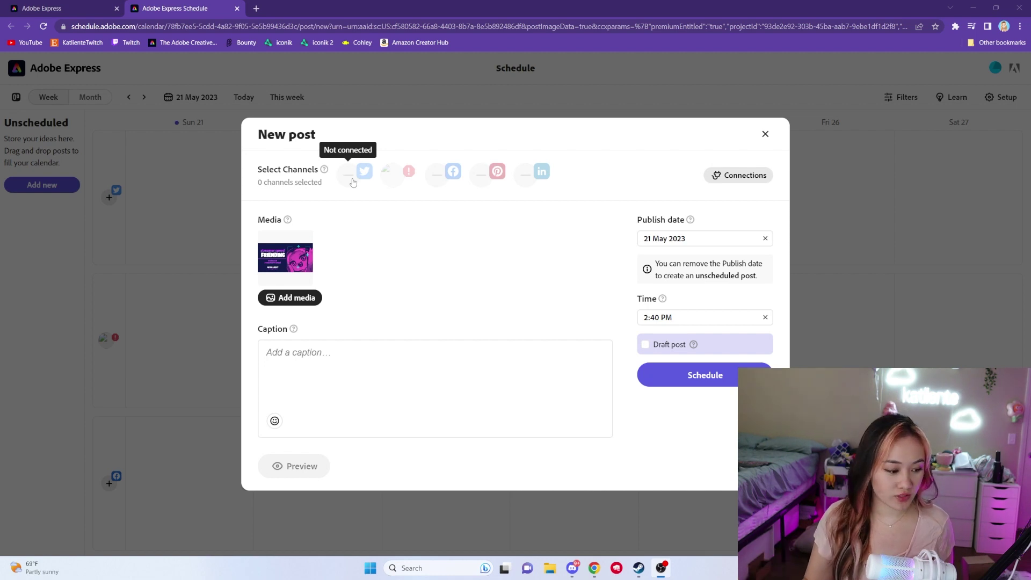
{"action": "left_click", "coordinate": [353, 182]}
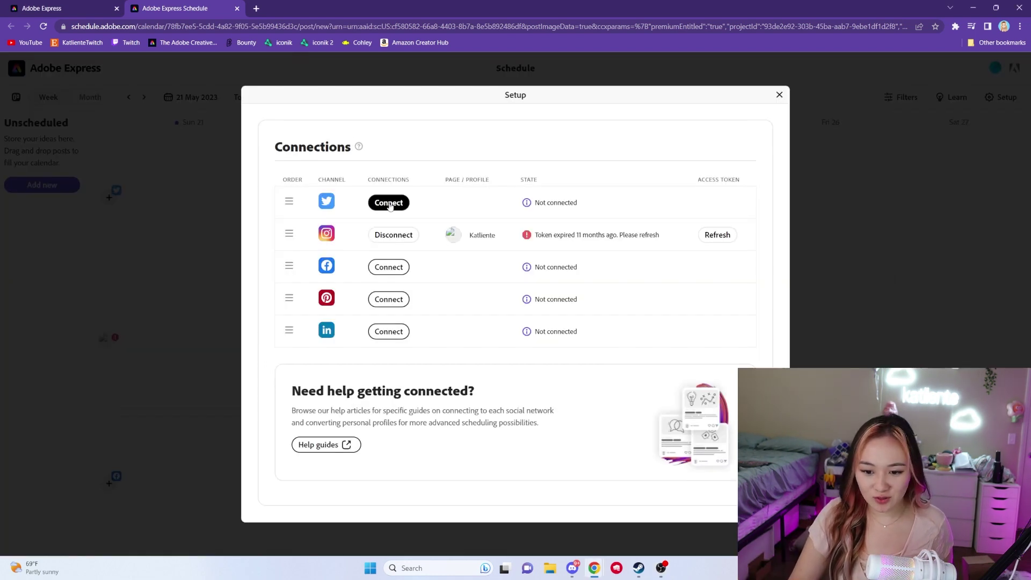
Step: Connect the Twitter account, then remove Pinterest so the post targets Twitter only
{"action": "left_click", "coordinate": [389, 204]}
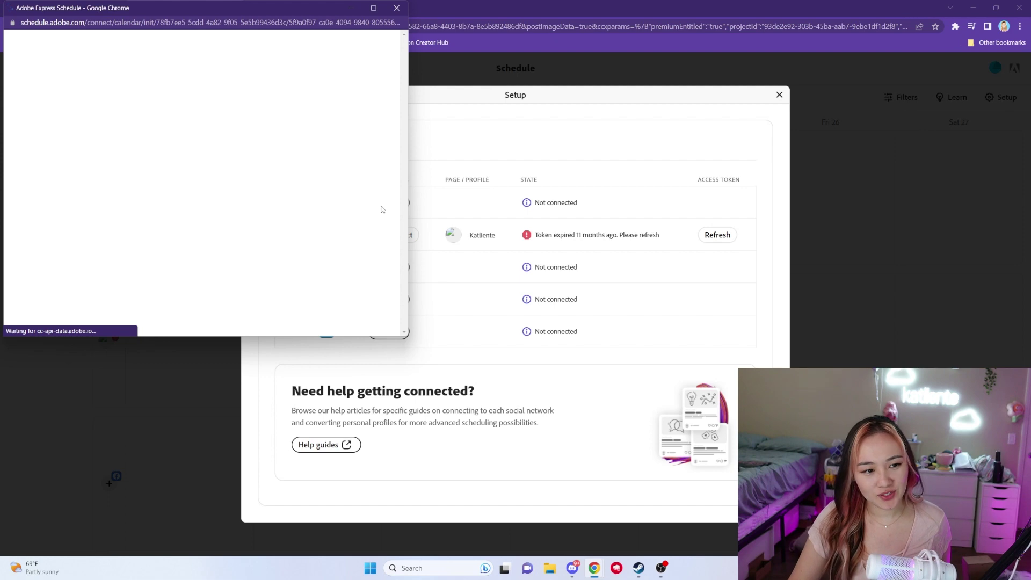
{"action": "left_click", "coordinate": [69, 129]}
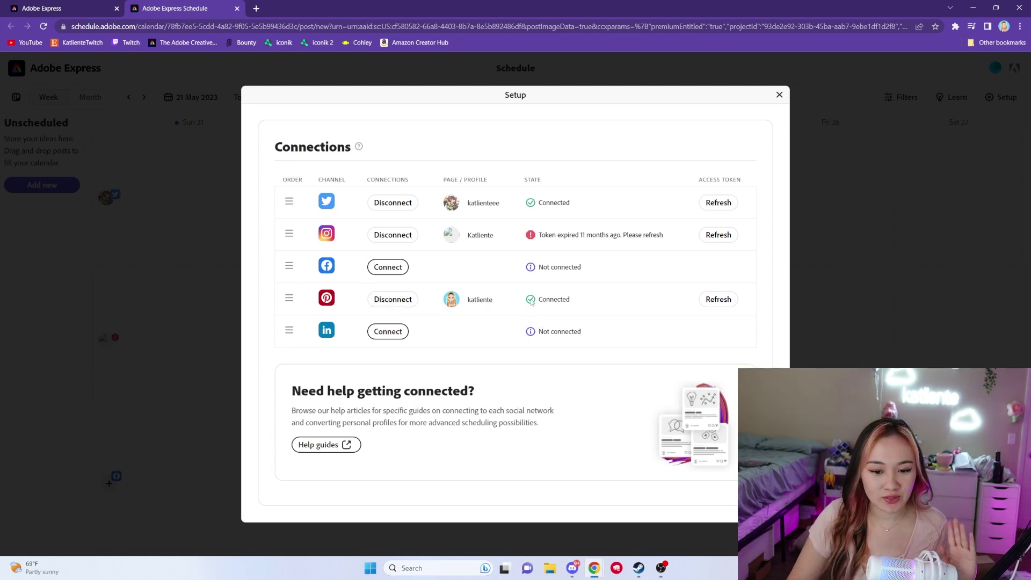
{"action": "key", "text": "Escape"}
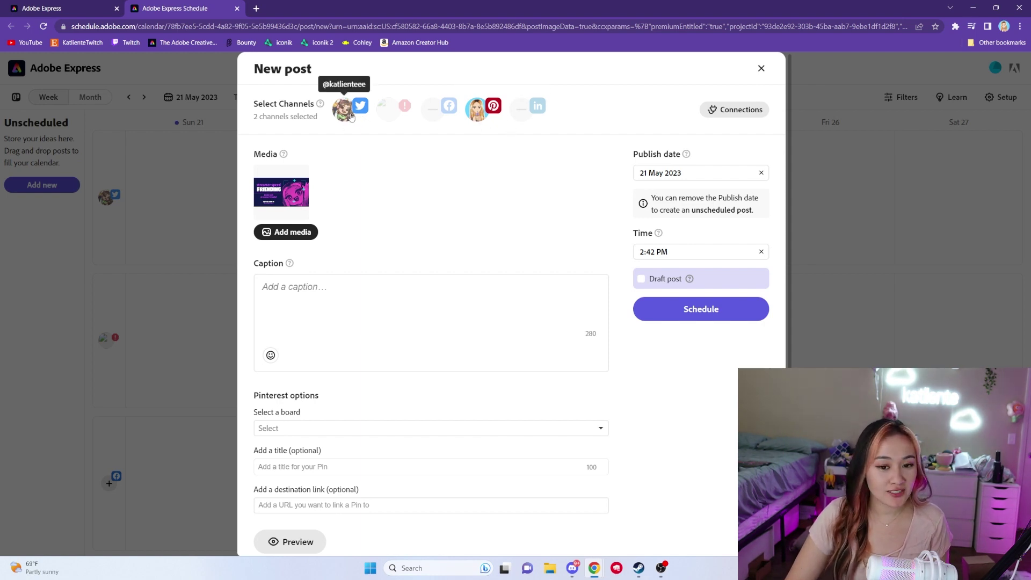
{"action": "left_click", "coordinate": [482, 119]}
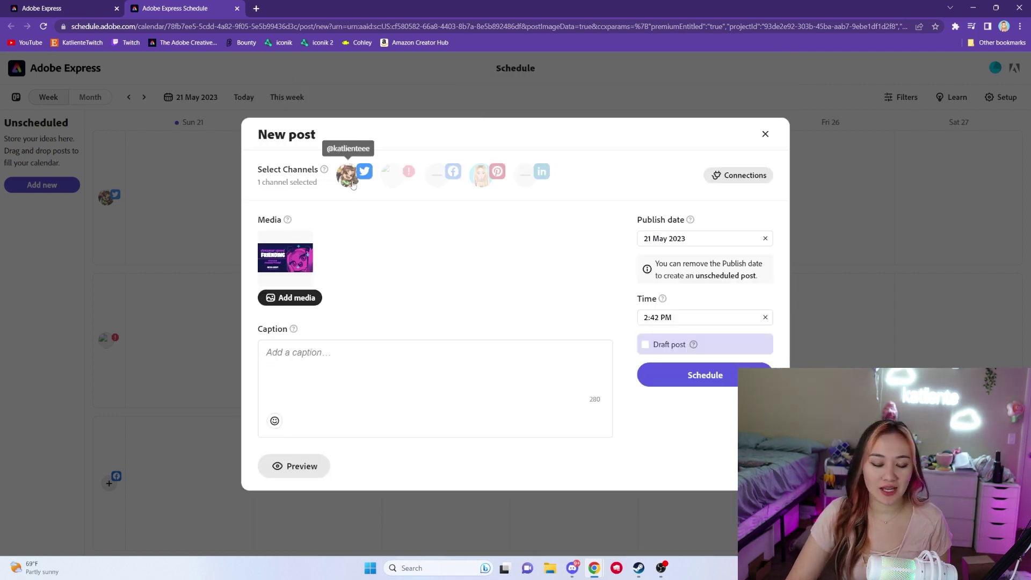
Step: Schedule the post to publish on 21 May 2023 at 4:00 PM
{"action": "mouse_move", "coordinate": [301, 257]}
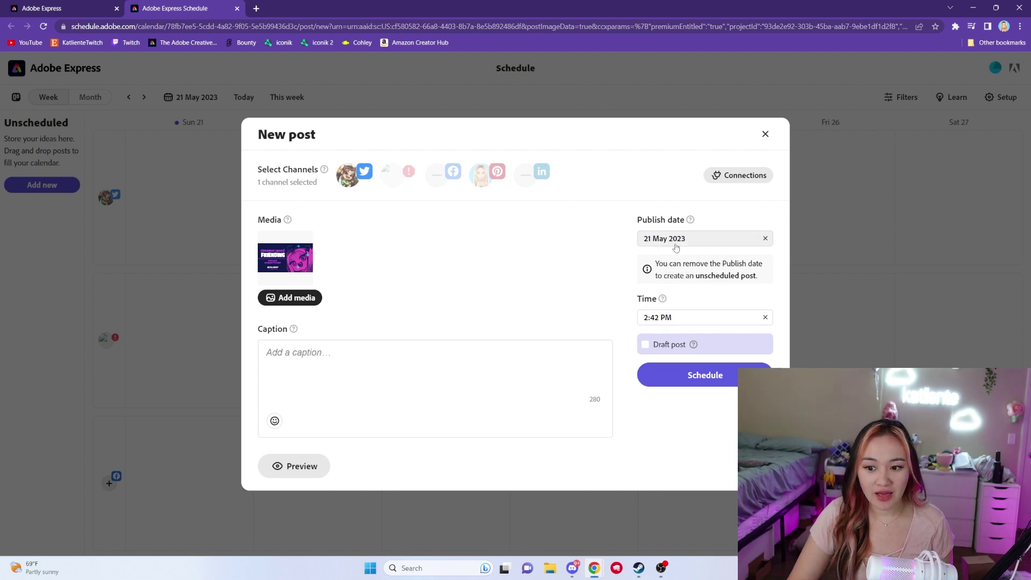
{"action": "left_click", "coordinate": [718, 243]}
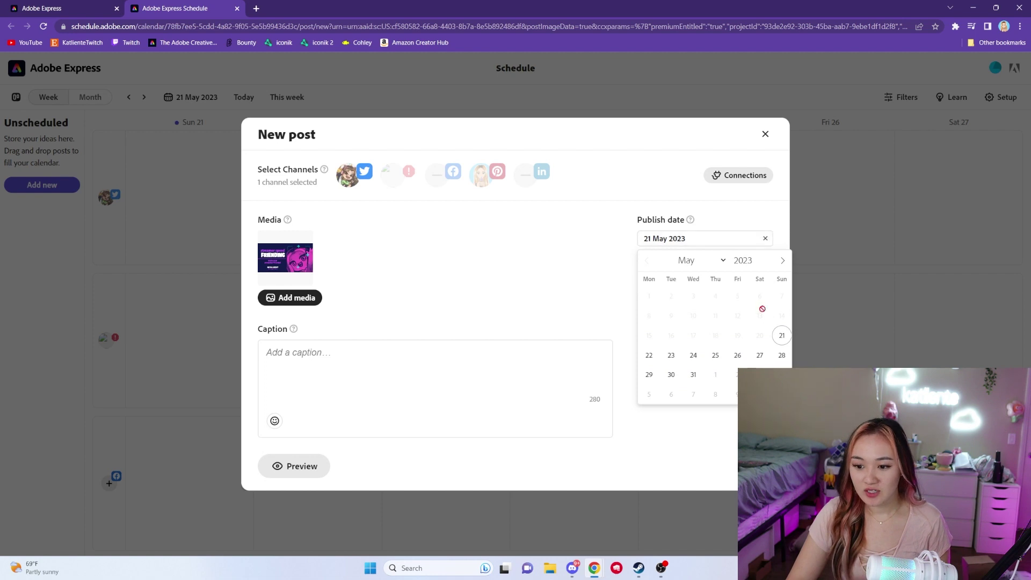
{"action": "left_click", "coordinate": [782, 336]}
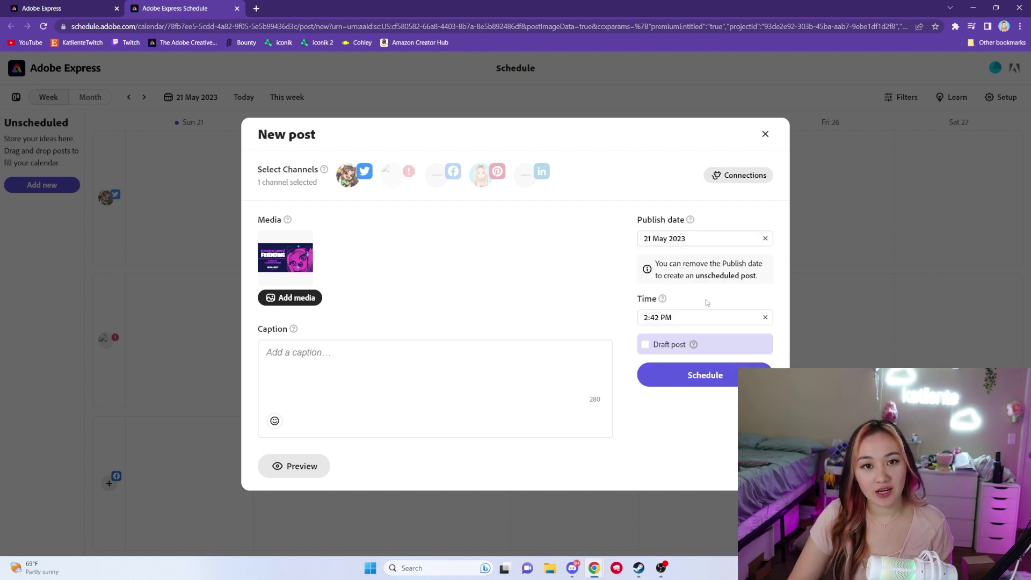
{"action": "left_click", "coordinate": [691, 316]}
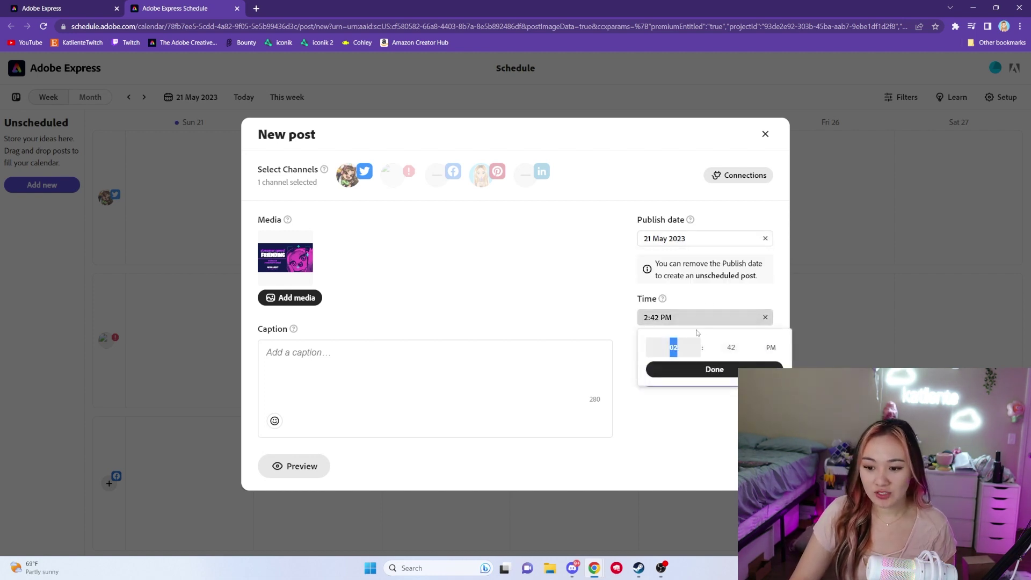
{"action": "double_click", "coordinate": [697, 352]}
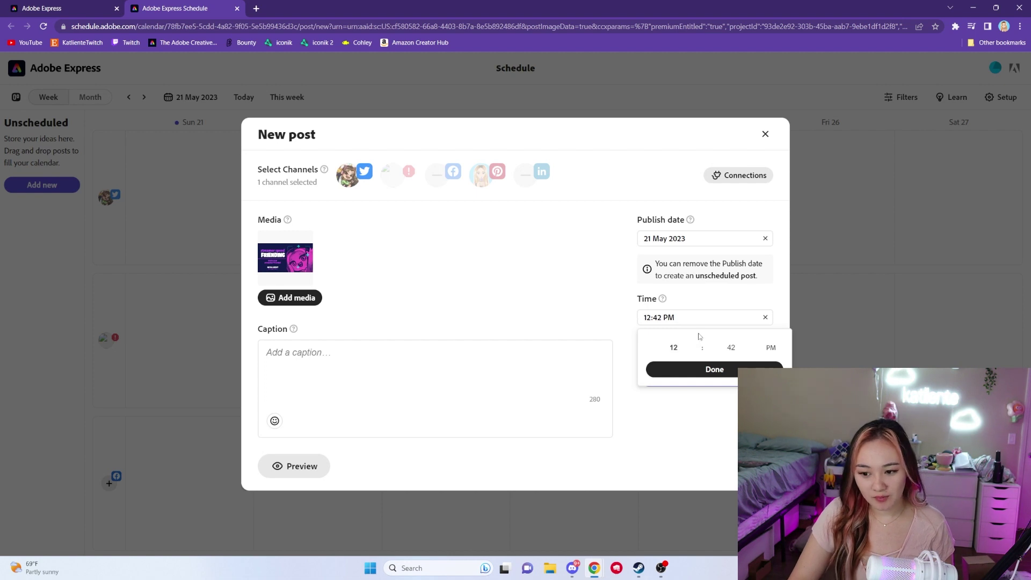
{"action": "left_click", "coordinate": [698, 342]}
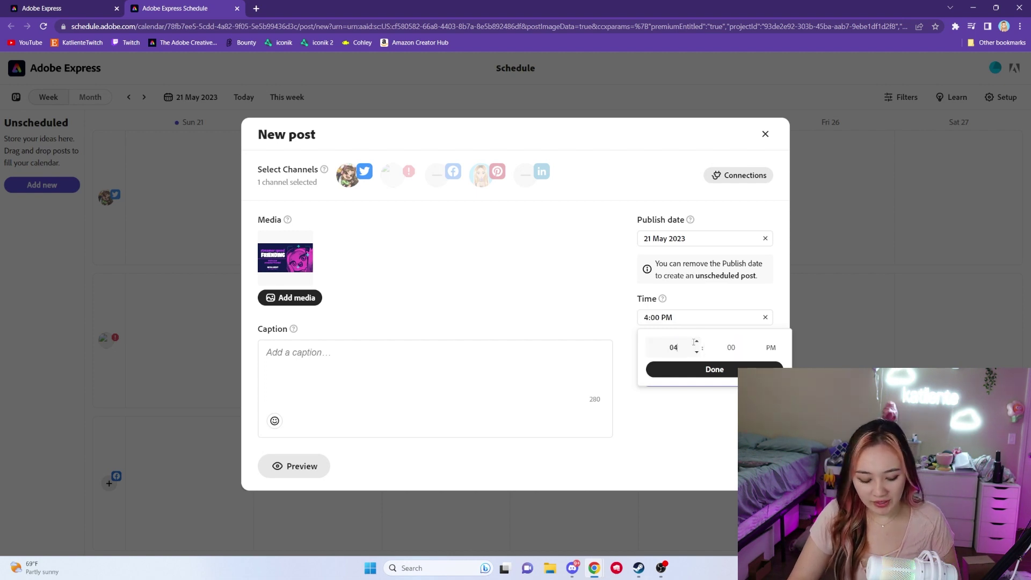
{"action": "left_click", "coordinate": [565, 372]}
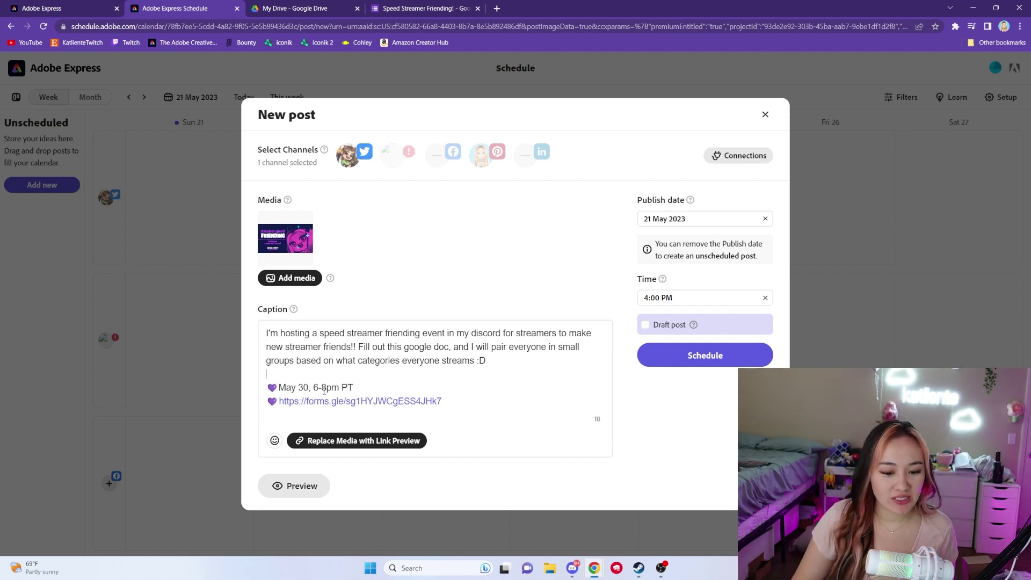
Step: Paste the event caption, check the preview, and schedule the post for Sunday 21 at 4:00 PM
{"action": "left_click", "coordinate": [494, 376]}
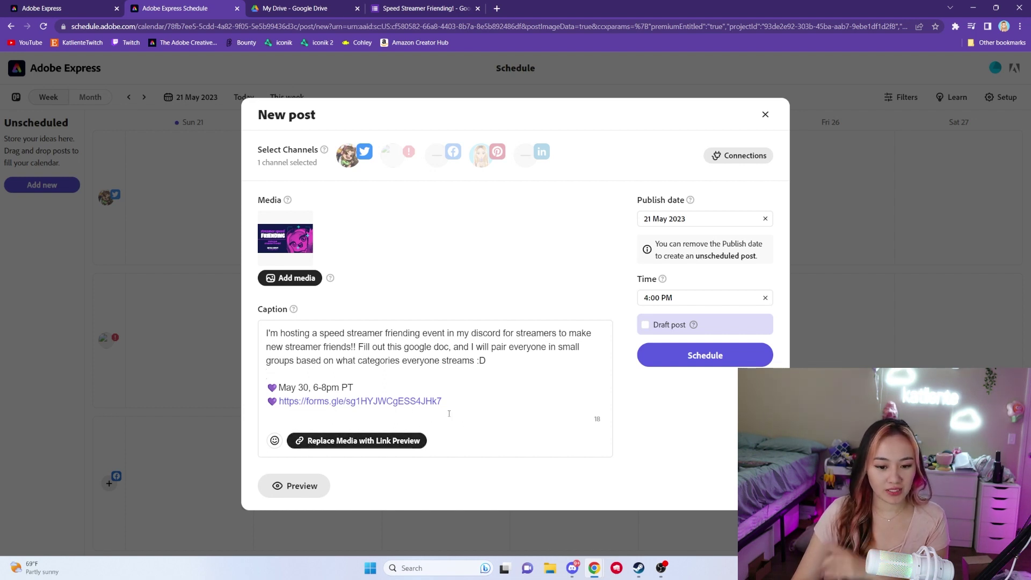
{"action": "mouse_move", "coordinate": [279, 224]}
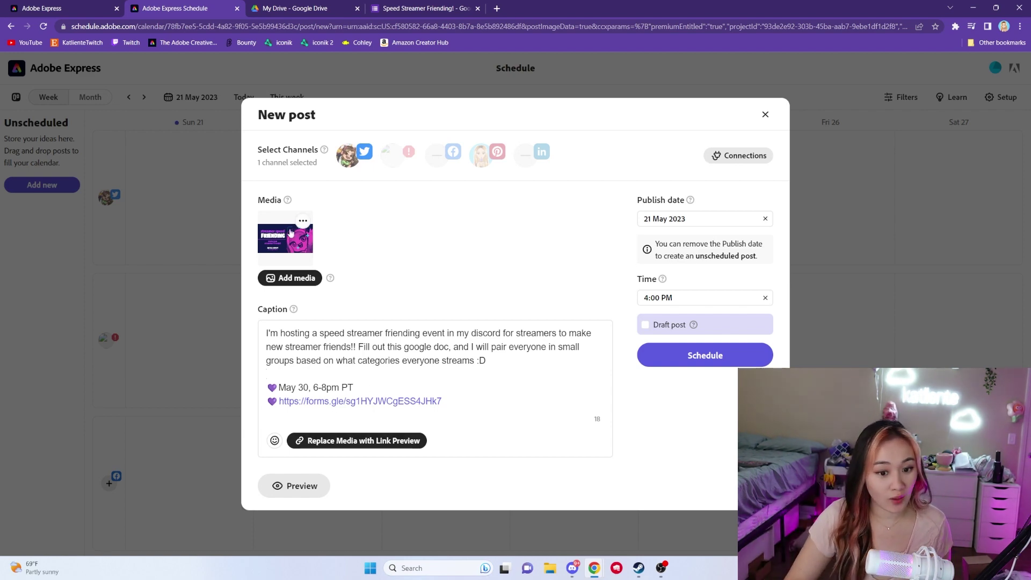
{"action": "left_click", "coordinate": [294, 486]}
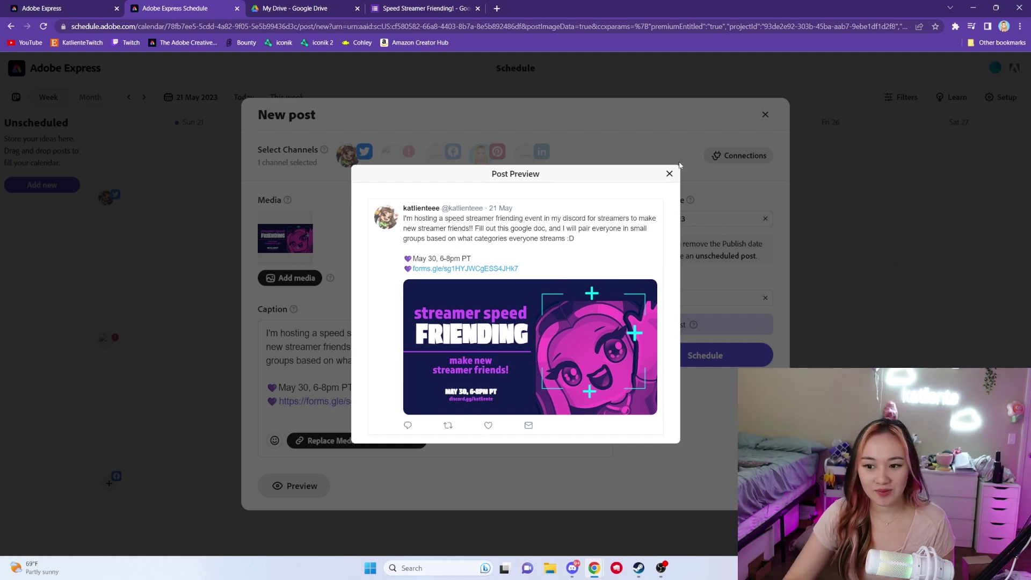
{"action": "left_click", "coordinate": [669, 173]}
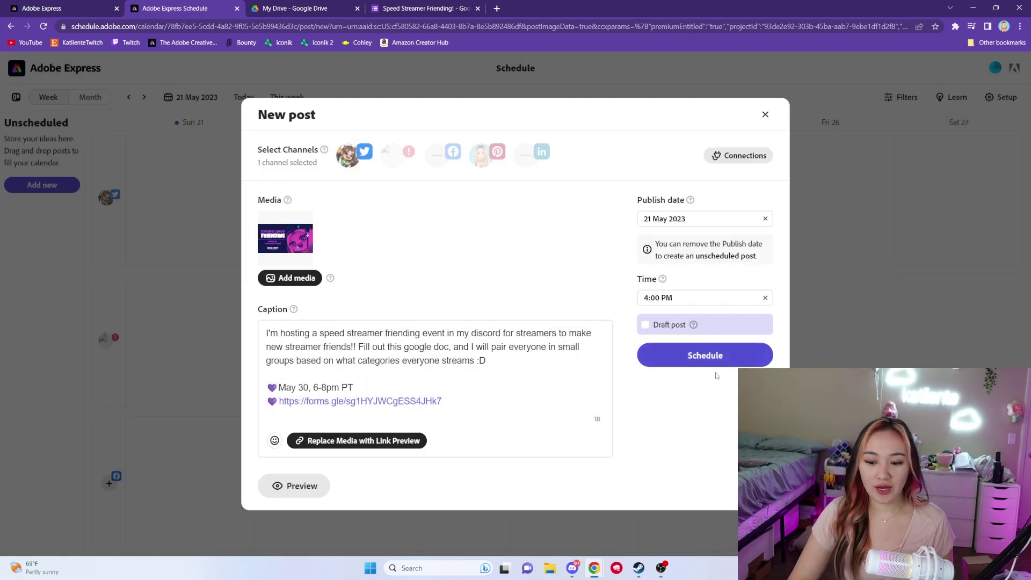
{"action": "left_click", "coordinate": [681, 363]}
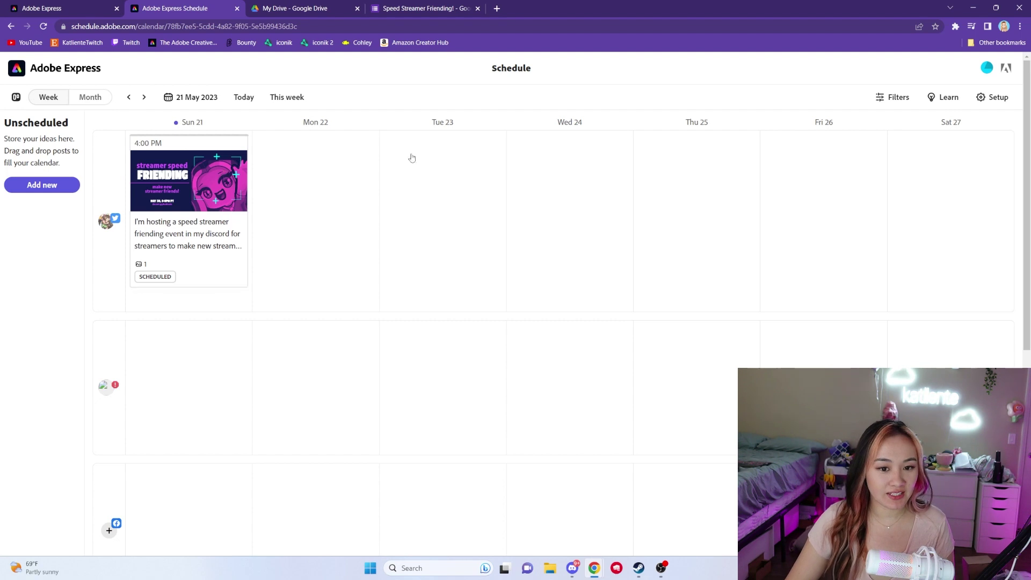
{"action": "left_click", "coordinate": [90, 102]}
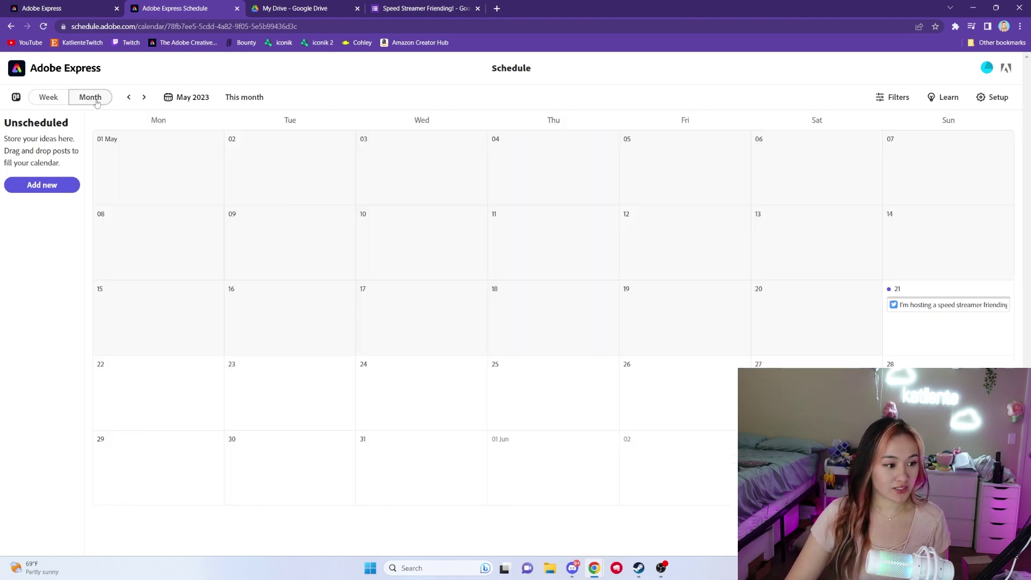
{"action": "left_click", "coordinate": [48, 97]}
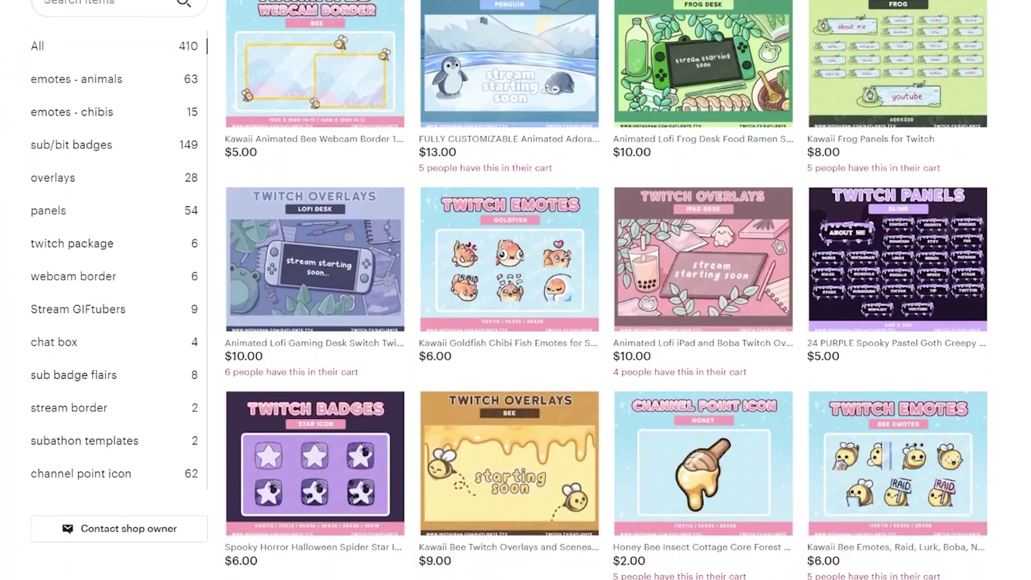
Step: Scroll through the Etsy shop's Twitch emote and overlay listings
{"action": "scroll", "coordinate": [516, 290], "scroll_direction": "down", "scroll_amount": 10}
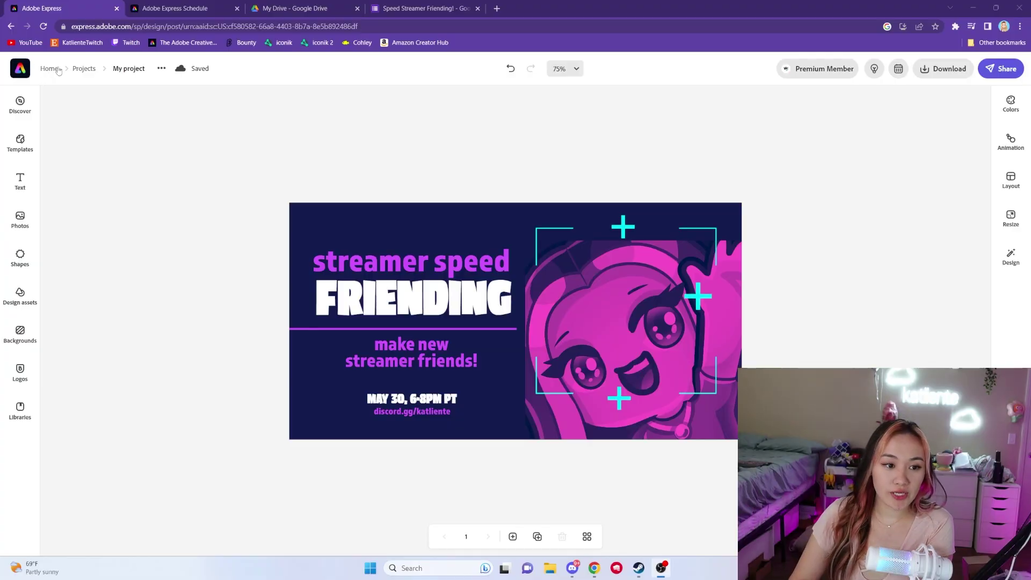
Step: Start a blank Instagram story, browse Business and Food and drink templates, and apply the juice bar one
{"action": "left_click", "coordinate": [50, 69]}
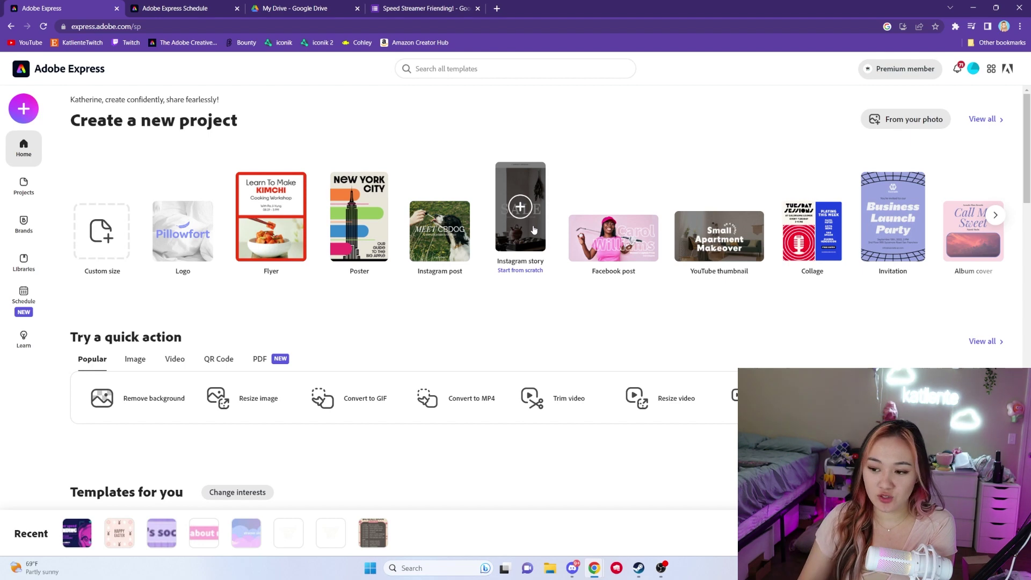
{"action": "left_click", "coordinate": [534, 232]}
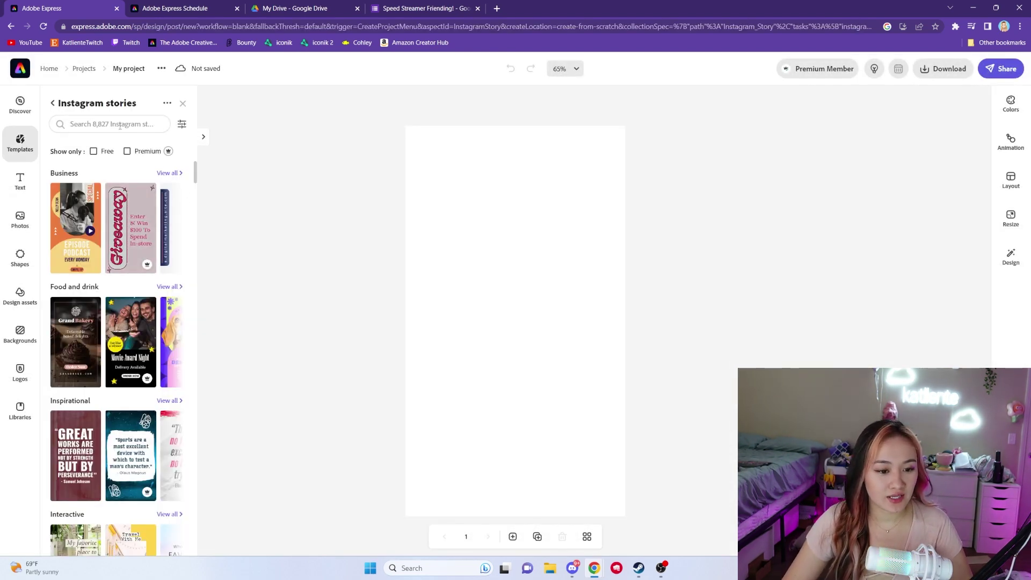
{"action": "left_click", "coordinate": [170, 228]}
{"action": "left_click", "coordinate": [170, 228]}
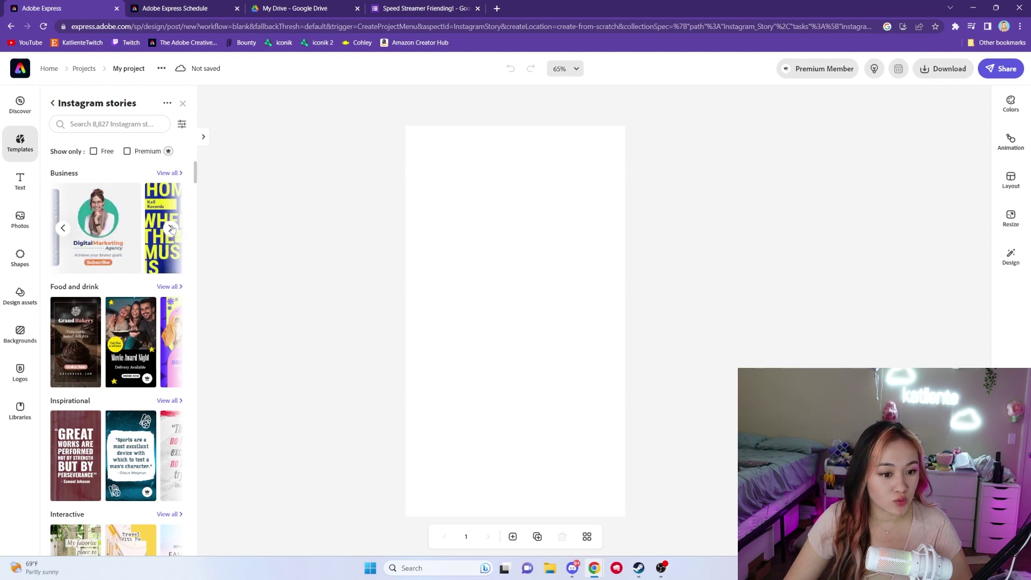
{"action": "left_click", "coordinate": [171, 228]}
{"action": "left_click", "coordinate": [171, 228]}
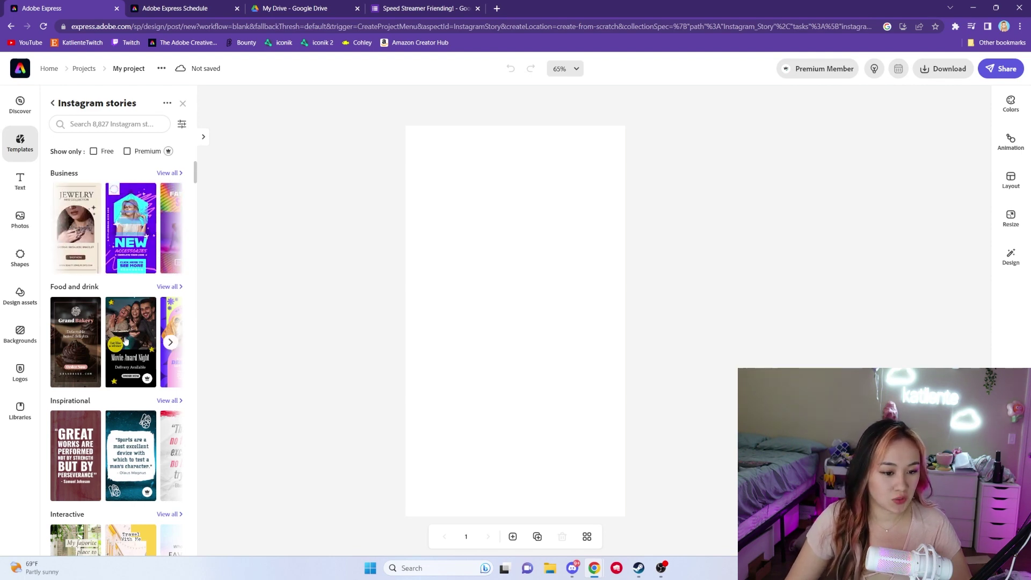
{"action": "left_click", "coordinate": [170, 343]}
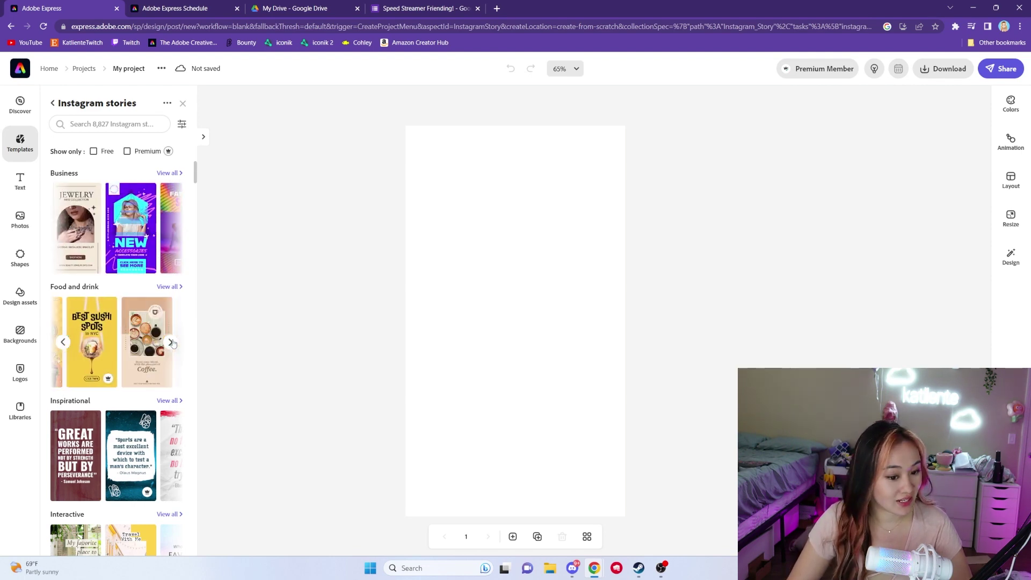
{"action": "left_click", "coordinate": [131, 342]}
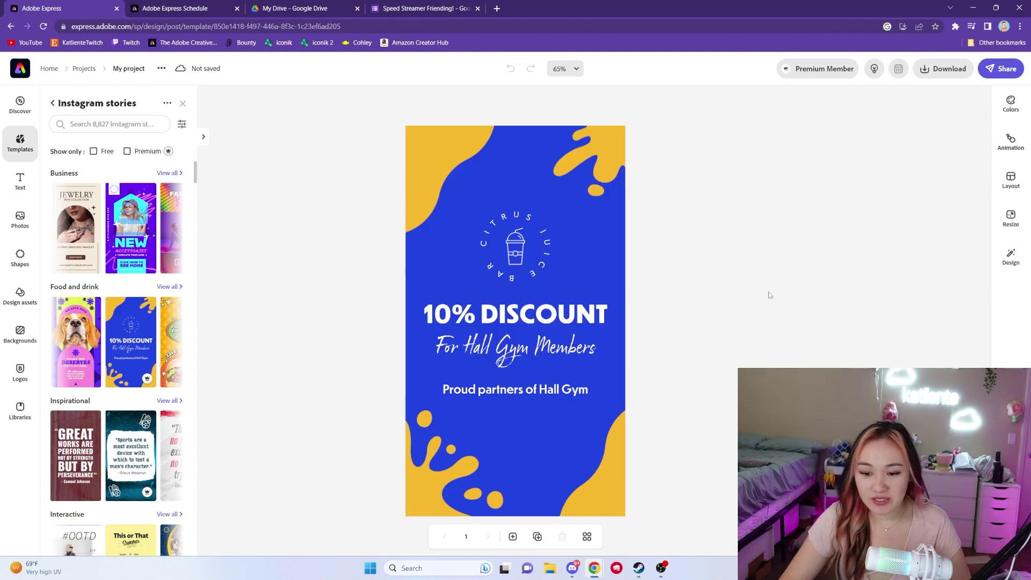
Step: Delete the juice cup logo and the 'For Hall Gym Members' line
{"action": "left_click", "coordinate": [514, 247]}
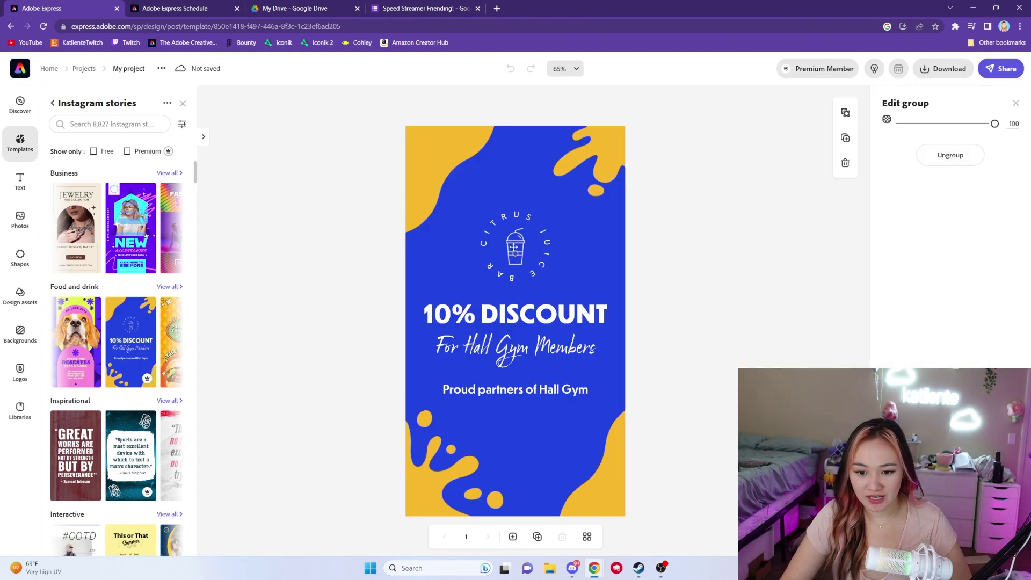
{"action": "key", "text": "ctrl+a"}
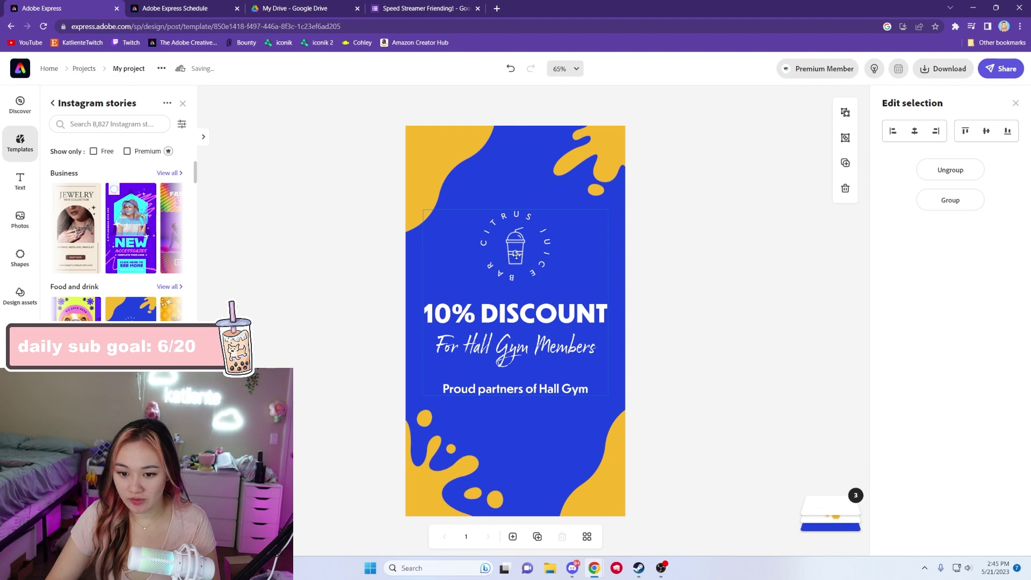
{"action": "left_click", "coordinate": [516, 255]}
{"action": "key", "text": "Delete"}
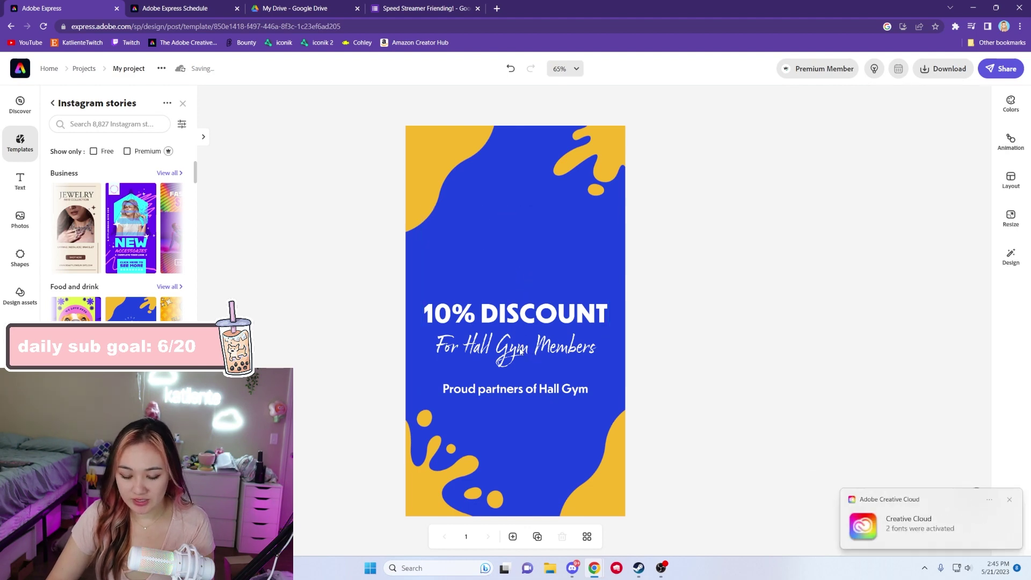
{"action": "left_click", "coordinate": [520, 351]}
{"action": "left_click", "coordinate": [542, 355]}
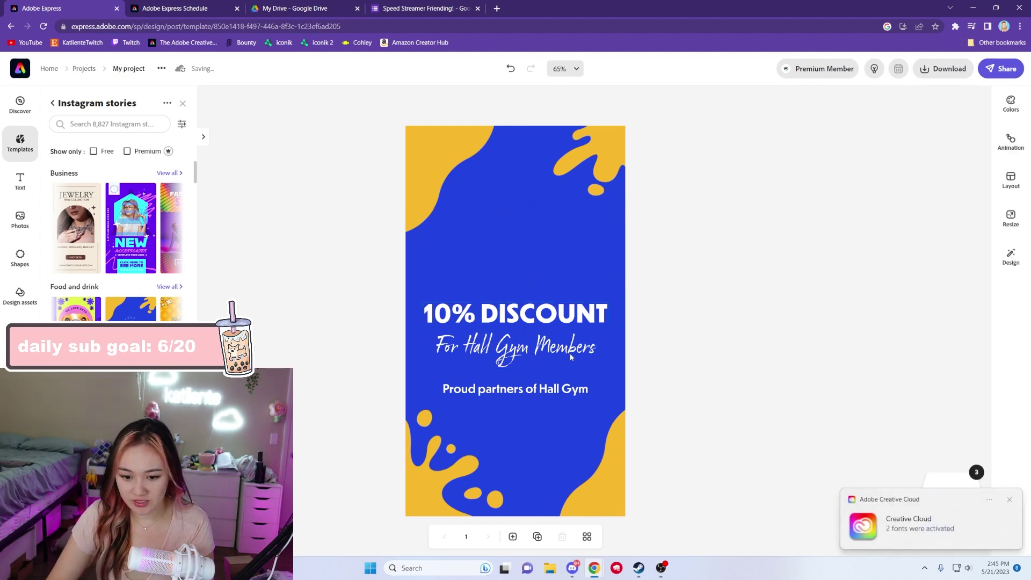
{"action": "key", "text": "Delete"}
Step: Retype the headline as TWITCH EMOTES, move it to the top, and paste the dragon emotes image
{"action": "left_click", "coordinate": [524, 317]}
{"action": "left_click", "coordinate": [524, 318]}
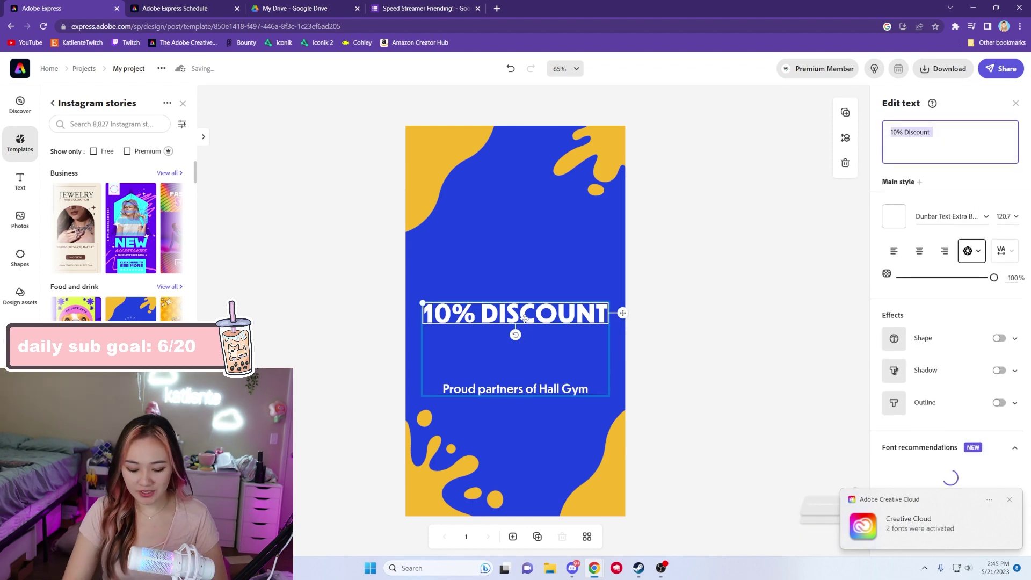
{"action": "type", "text": "twitch"}
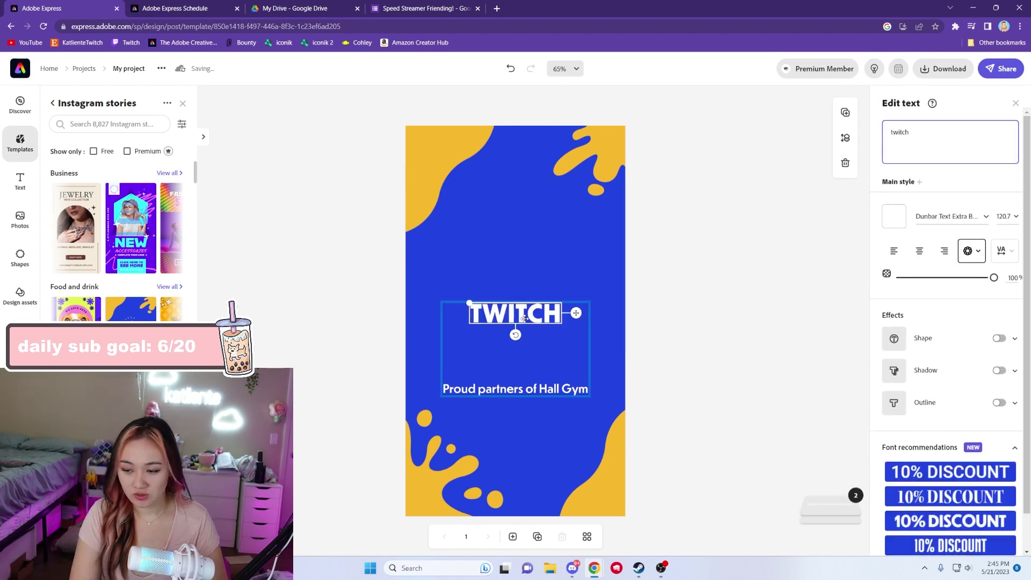
{"action": "type", "text": " e"}
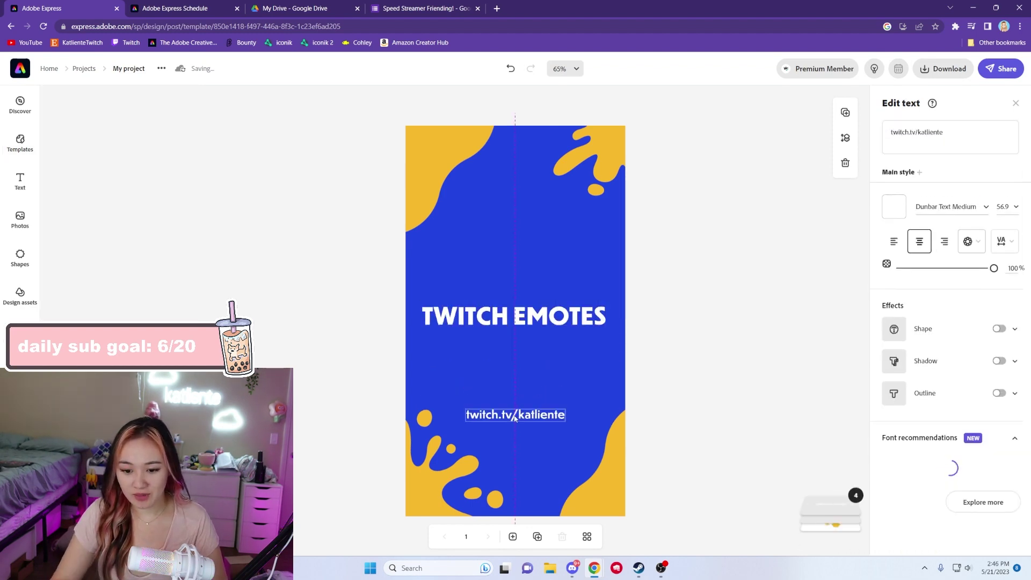
{"action": "left_click_drag", "start_coordinate": [524, 316], "coordinate": [530, 239]}
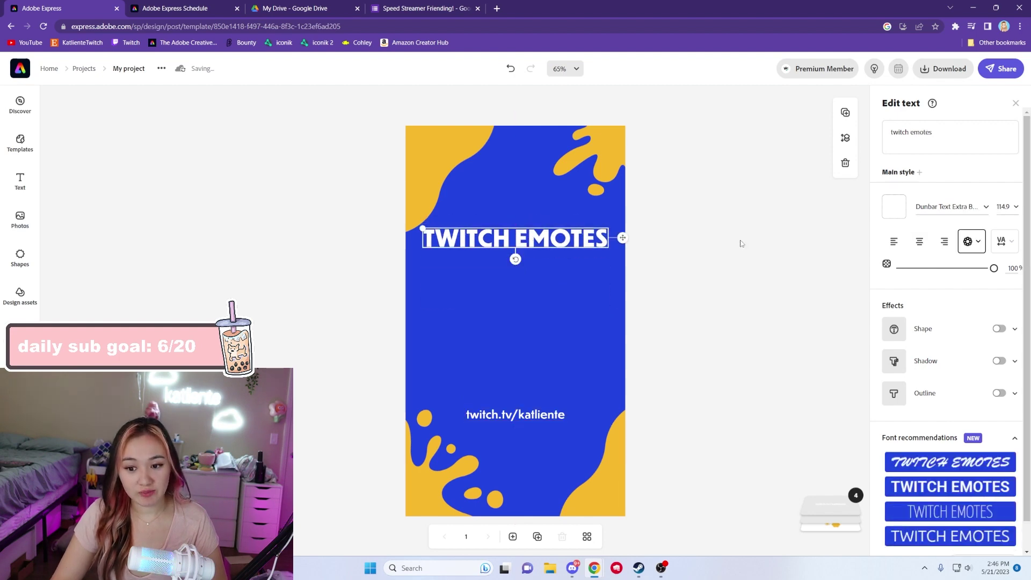
{"action": "left_click", "coordinate": [740, 243]}
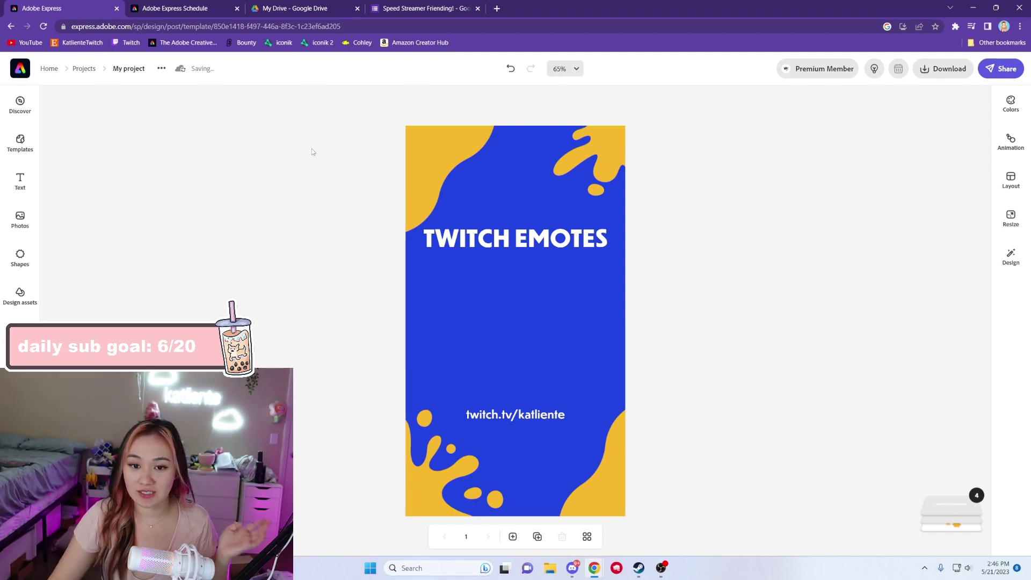
{"action": "key", "text": "ctrl+v"}
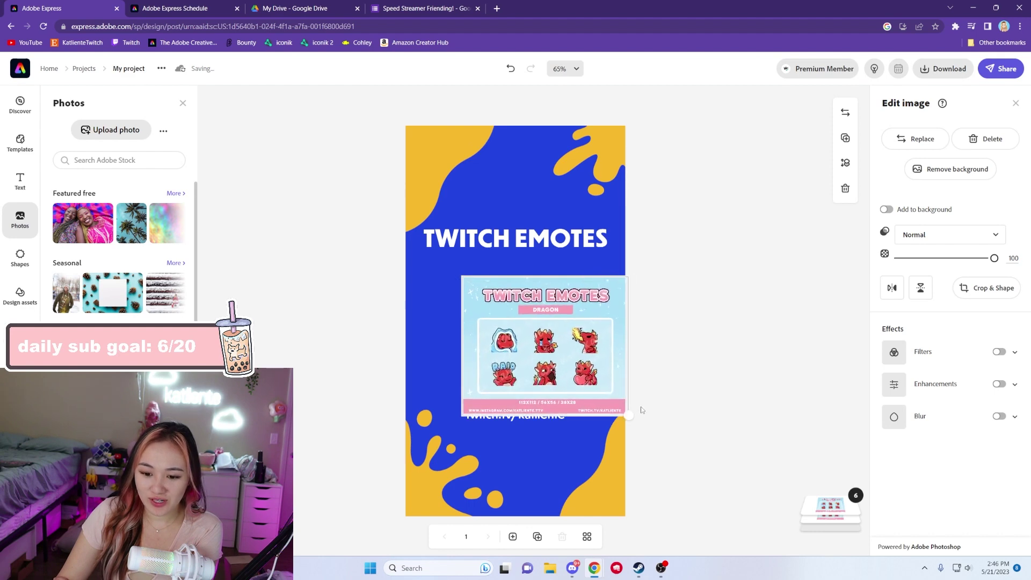
Step: Place the emotes image just below the TWITCH EMOTES headline
{"action": "left_click_drag", "start_coordinate": [598, 386], "coordinate": [561, 365]}
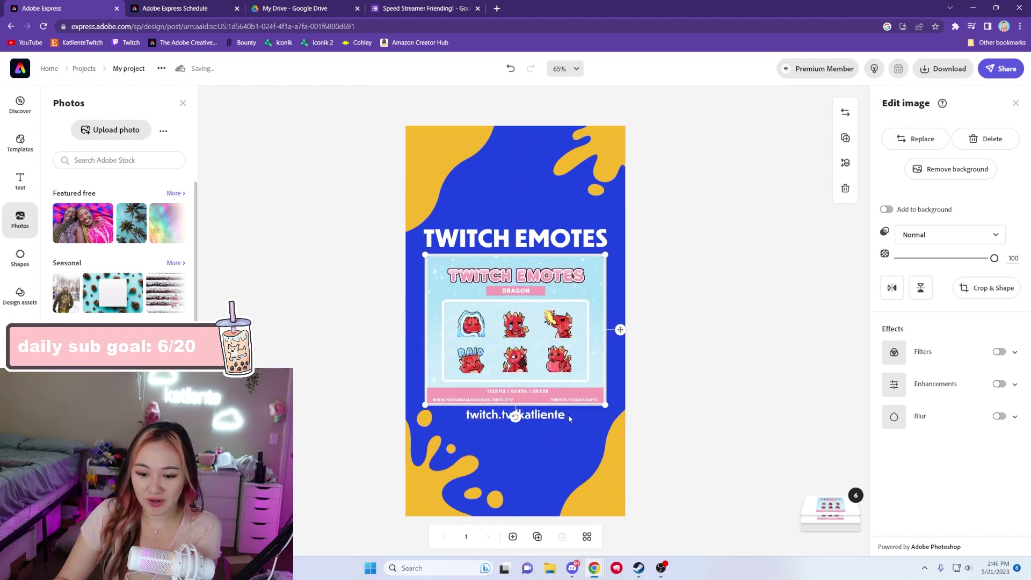
{"action": "left_click", "coordinate": [559, 417]}
{"action": "left_click", "coordinate": [679, 402]}
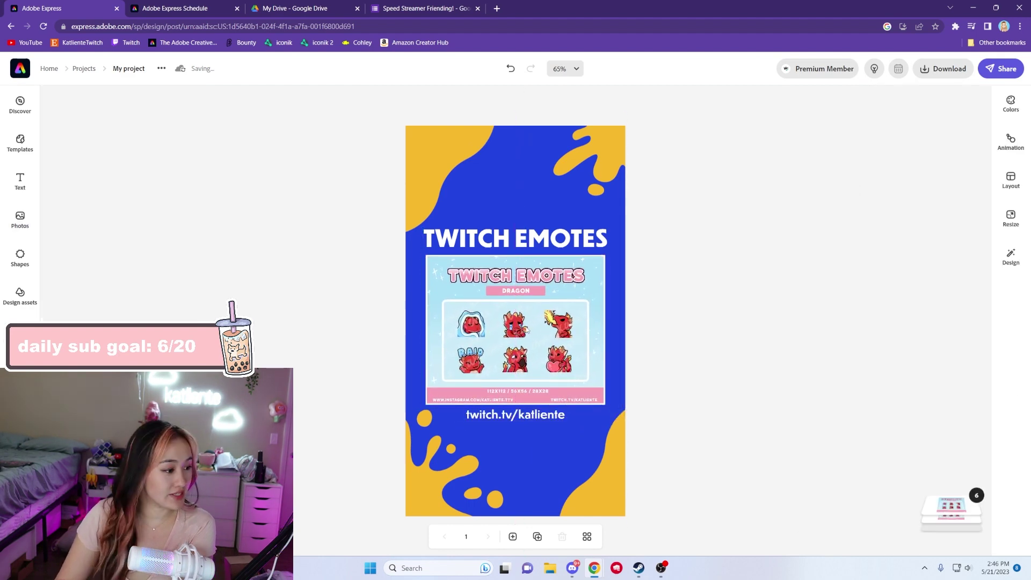
Step: Recolour the page background with the dragon's red, lightened to a softer shade
{"action": "left_click", "coordinate": [498, 203]}
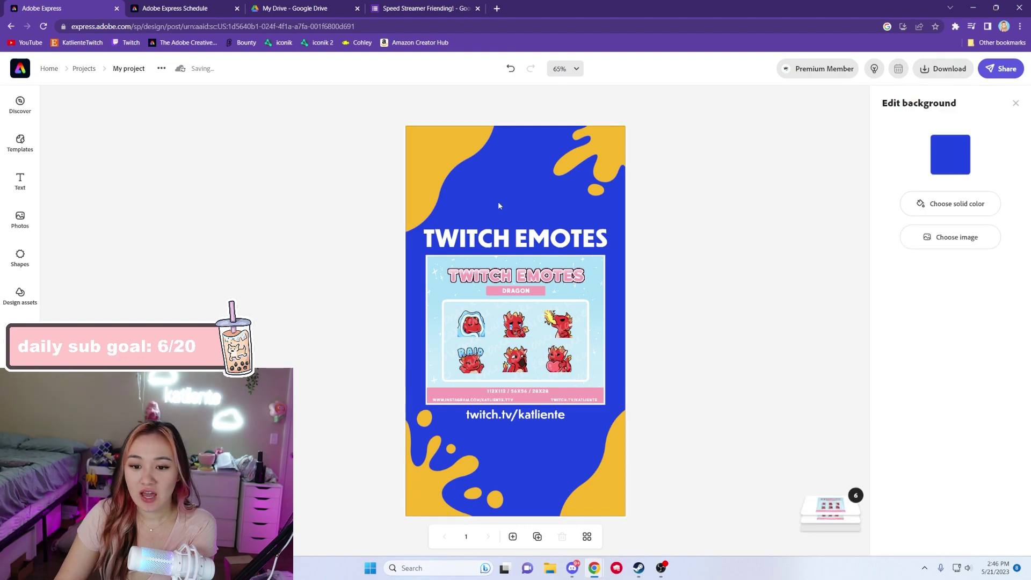
{"action": "left_click", "coordinate": [946, 177]}
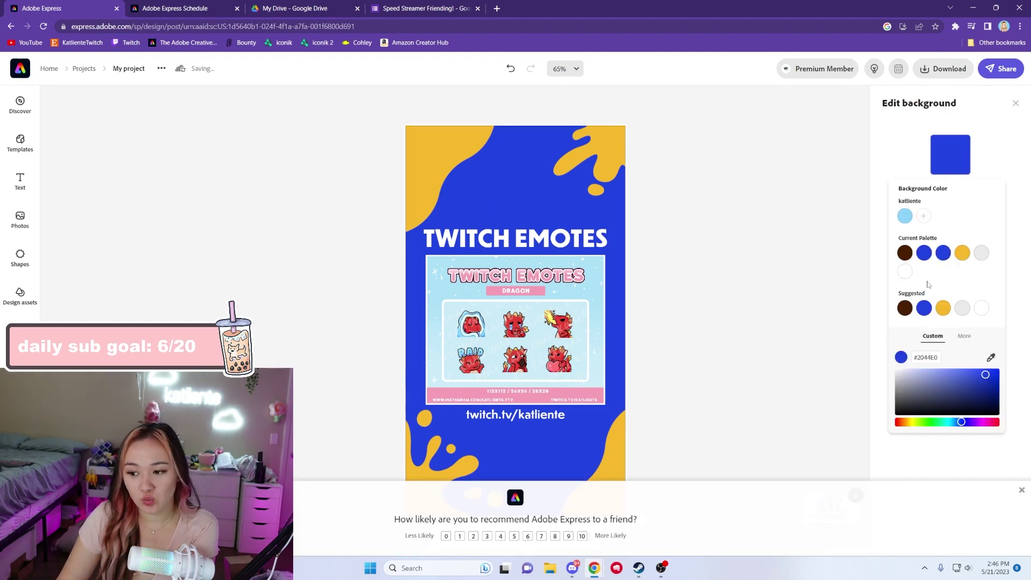
{"action": "left_click", "coordinate": [990, 358]}
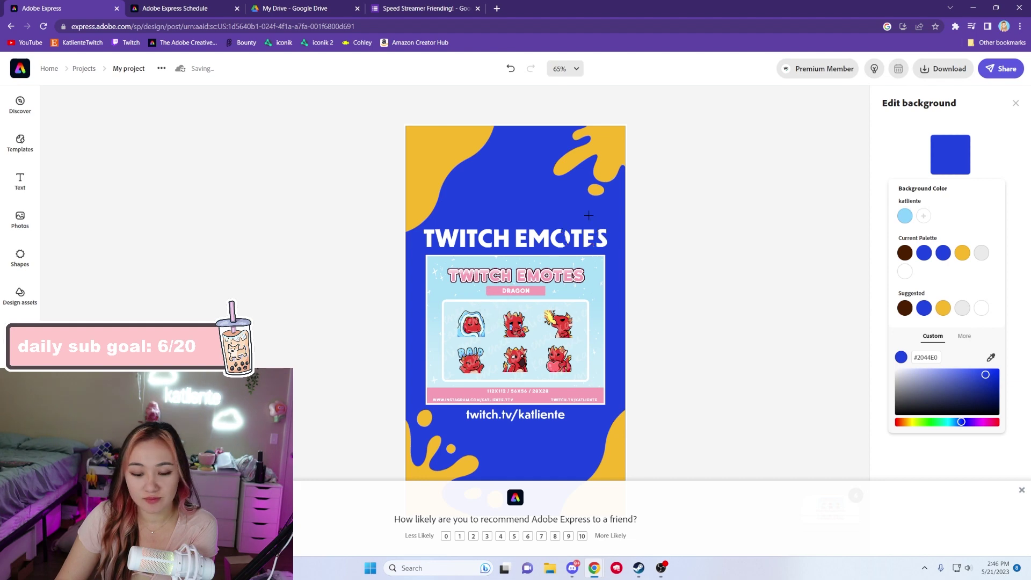
{"action": "left_click", "coordinate": [557, 319]}
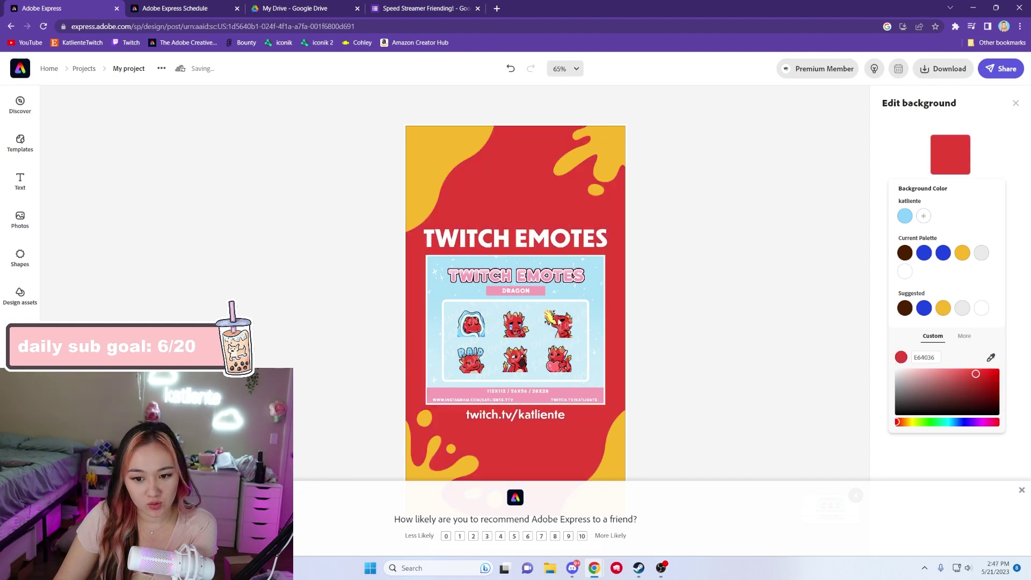
{"action": "left_click_drag", "start_coordinate": [968, 374], "coordinate": [958, 379]}
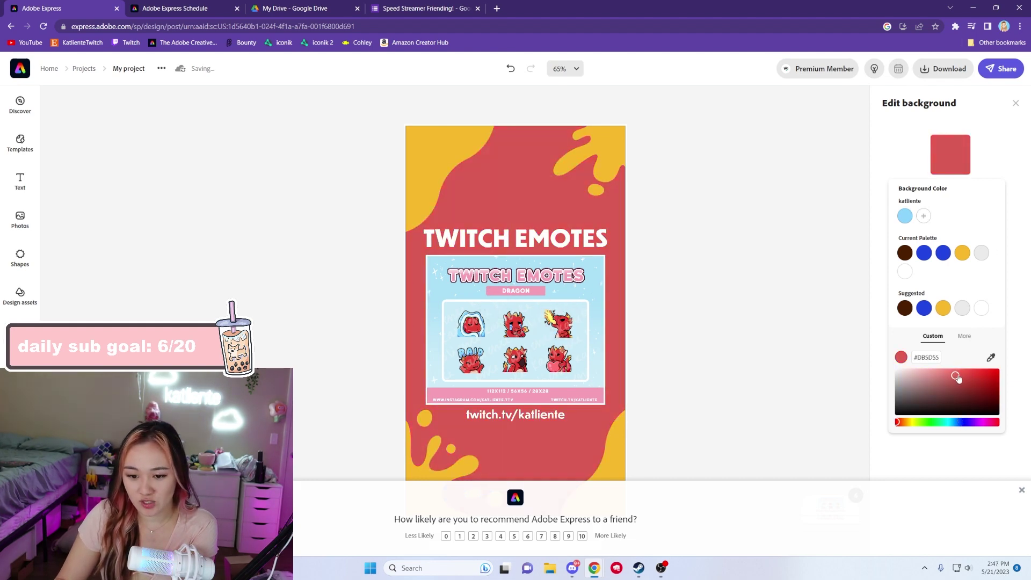
{"action": "left_click", "coordinate": [736, 311]}
Step: Change each yellow blob to the light yellow FFD07B
{"action": "left_click", "coordinate": [619, 144]}
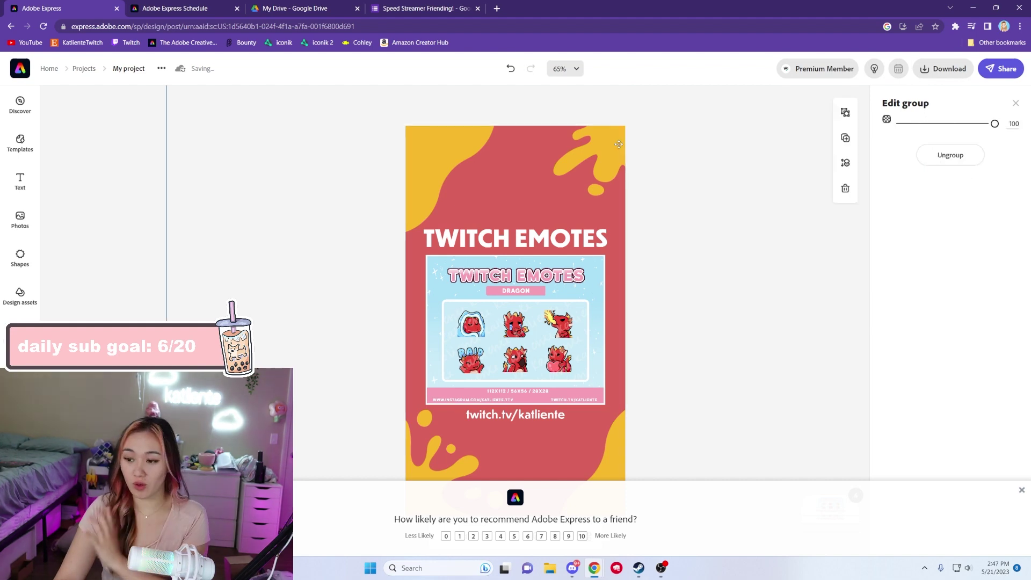
{"action": "left_click", "coordinate": [619, 144]}
{"action": "left_click", "coordinate": [893, 164]}
{"action": "left_click", "coordinate": [990, 357]}
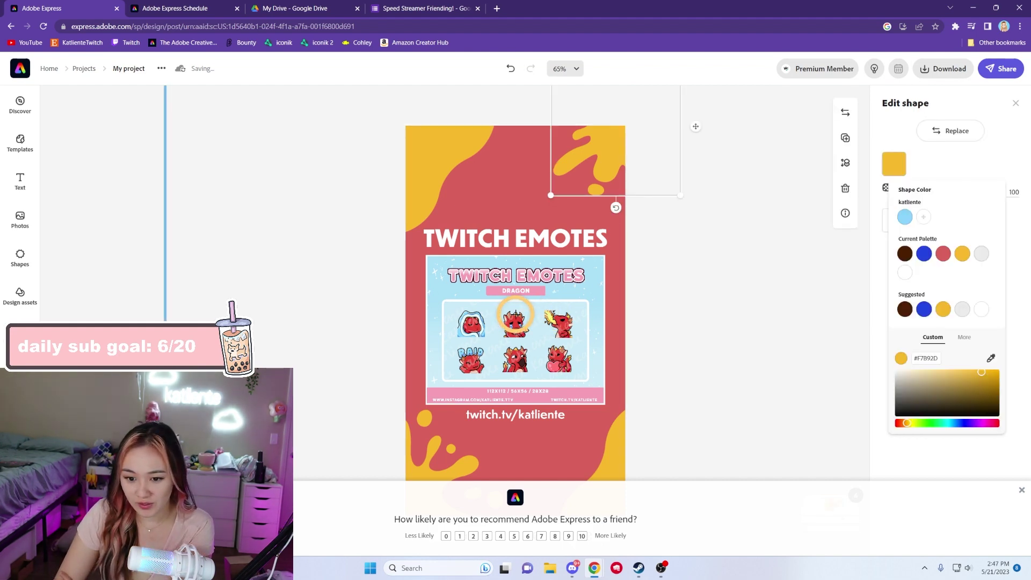
{"action": "left_click", "coordinate": [514, 316]}
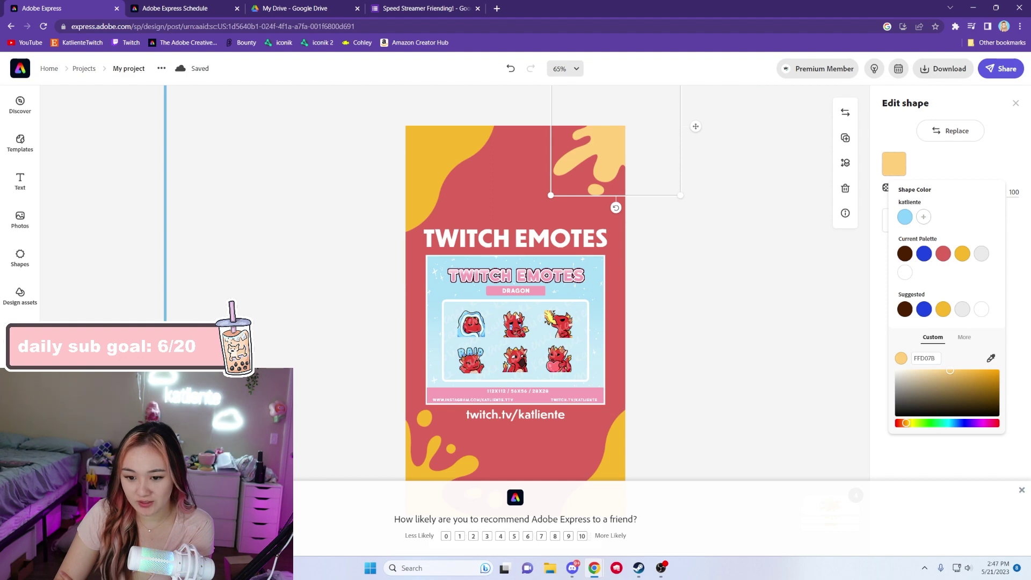
{"action": "left_click", "coordinate": [894, 164]}
{"action": "left_click", "coordinate": [946, 308]}
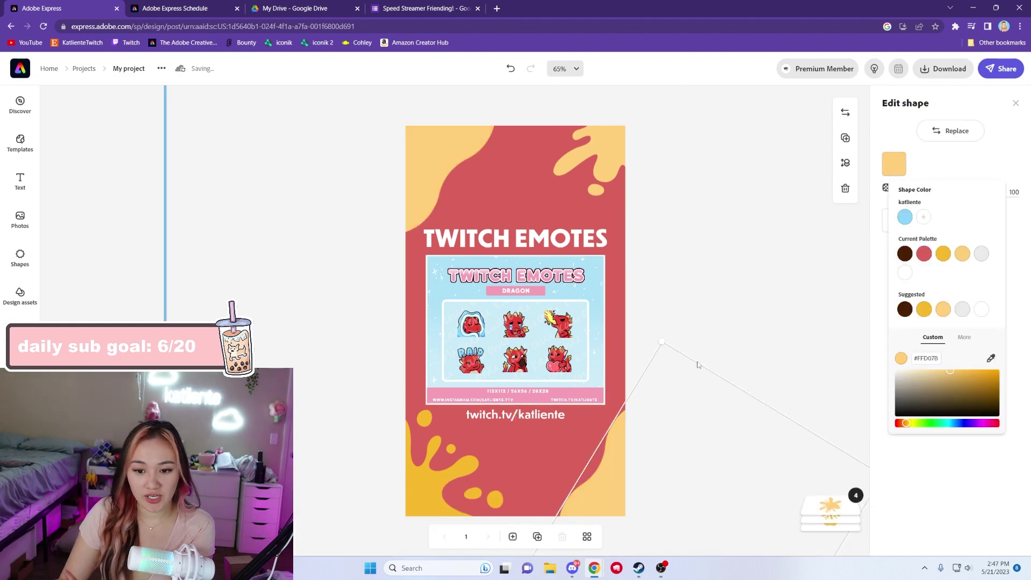
{"action": "left_click", "coordinate": [420, 445]}
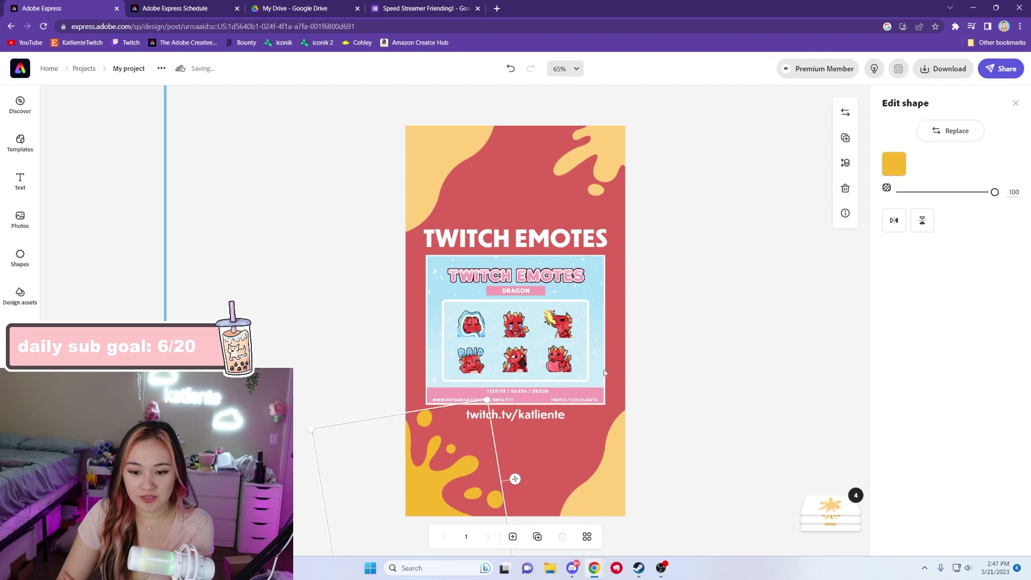
{"action": "left_click", "coordinate": [893, 163]}
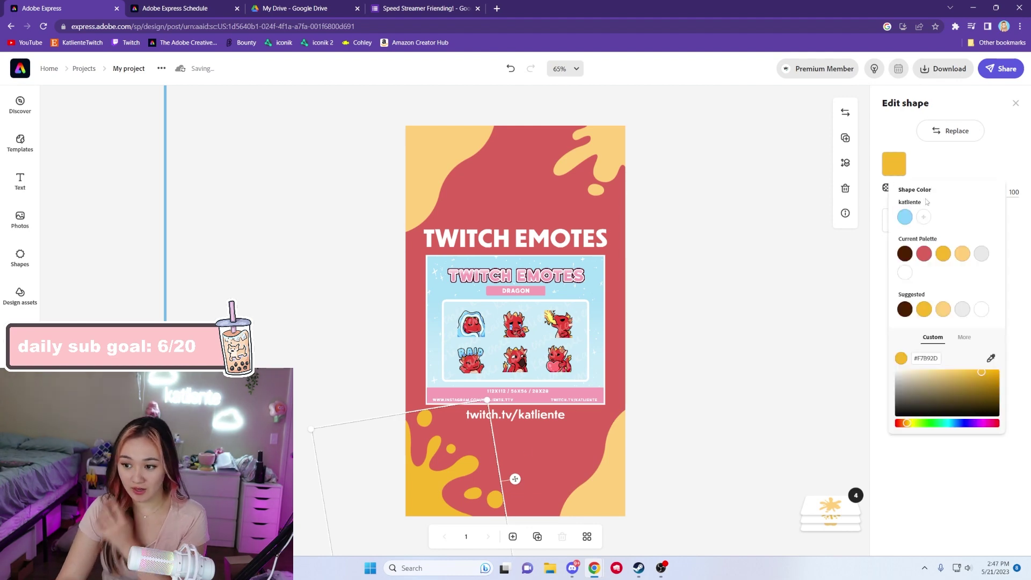
{"action": "left_click", "coordinate": [943, 311]}
{"action": "left_click", "coordinate": [741, 325]}
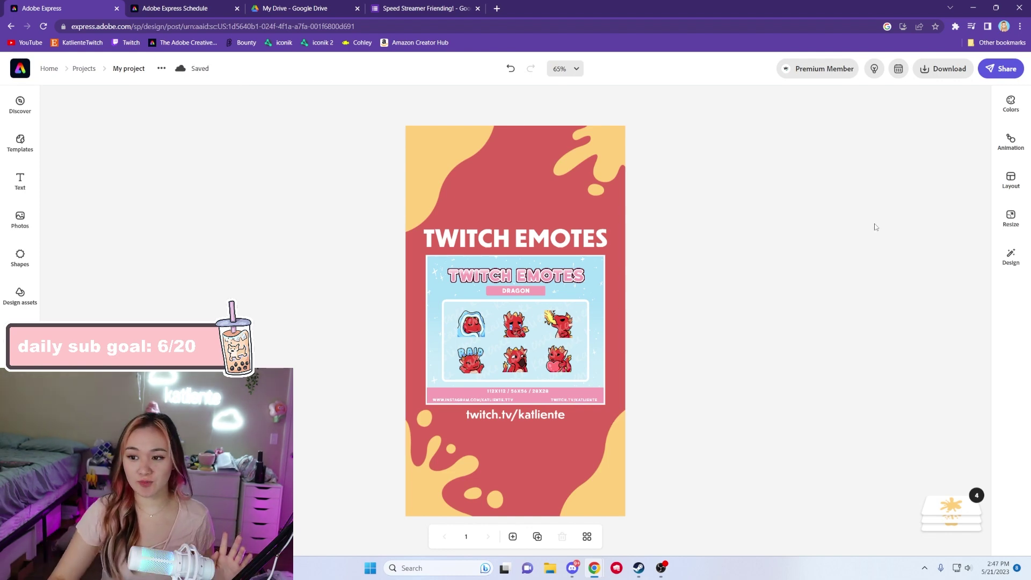
{"action": "left_click", "coordinate": [899, 68]}
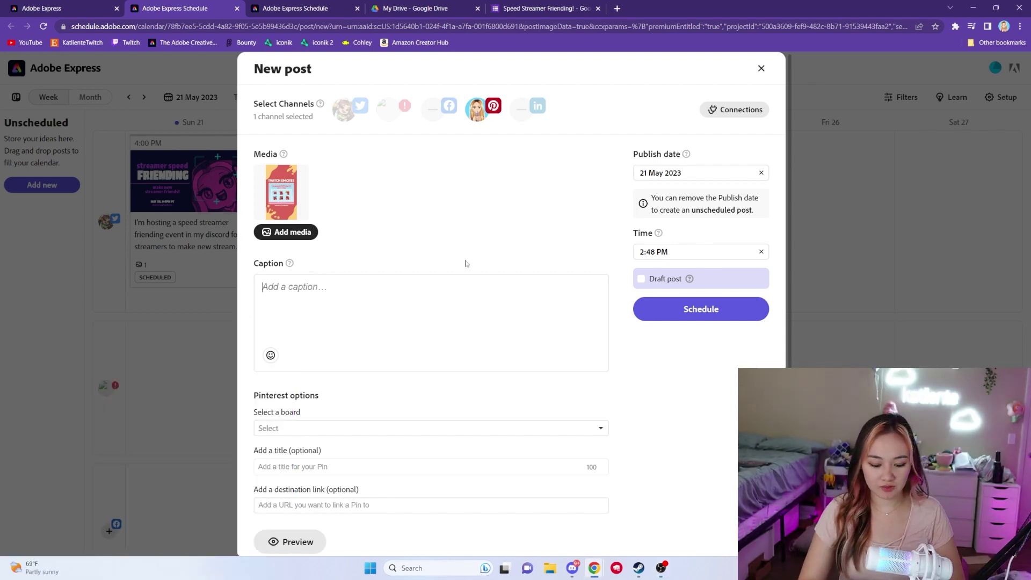
Step: Caption the pin 'Check out these ado…' about the dragon emotes and choose the Twitch Assets board
{"action": "type", "text": "Check out these adorable dragon emotes on my Etsy shop! You can use this for your Twitch str"}
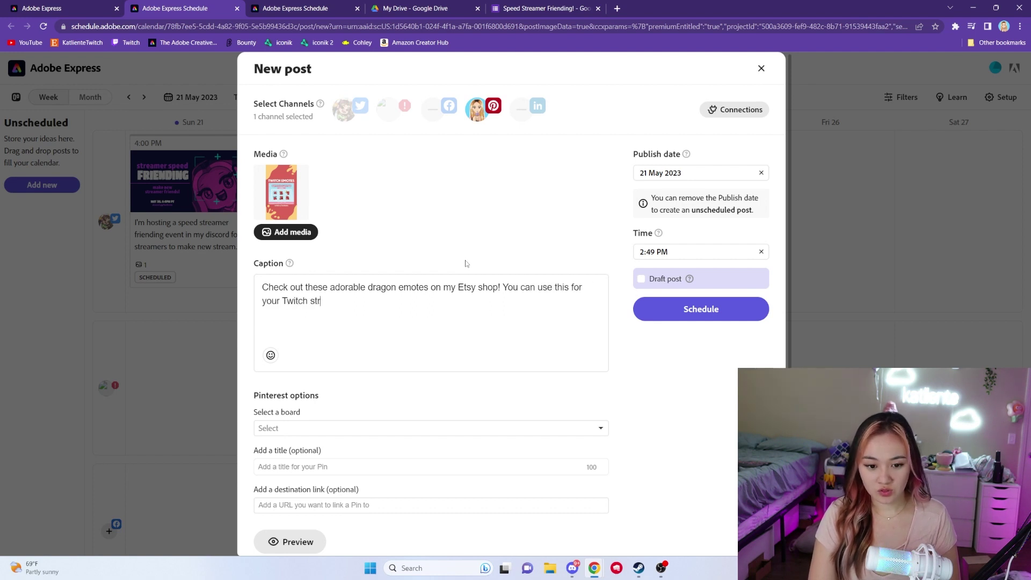
{"action": "left_click", "coordinate": [356, 427]}
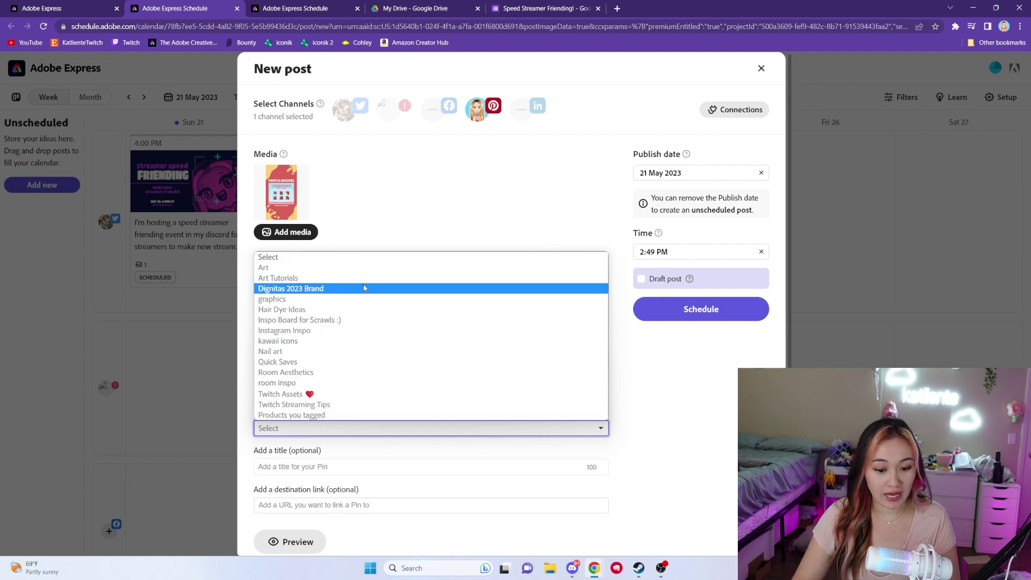
{"action": "left_click", "coordinate": [322, 394]}
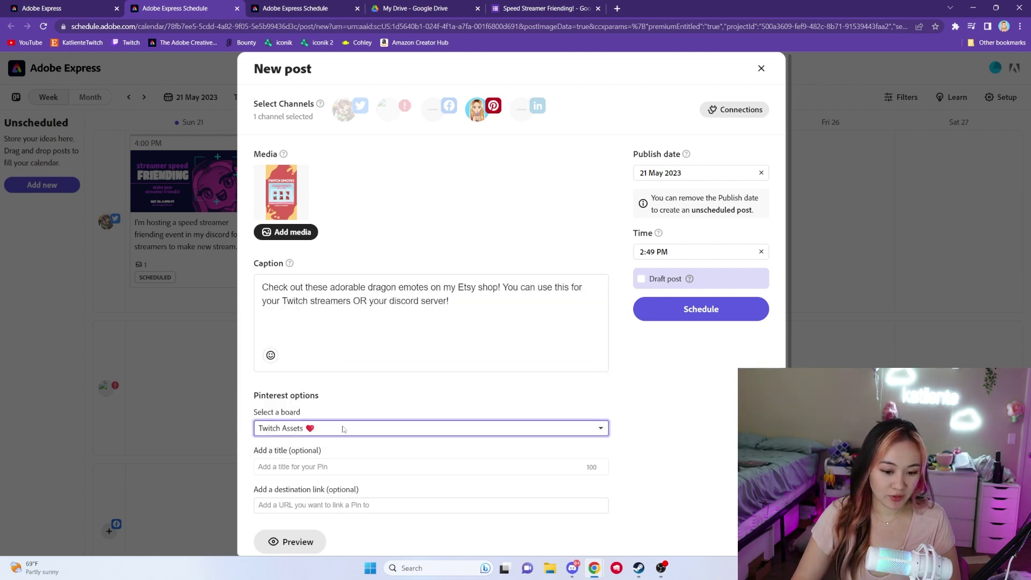
{"action": "left_click", "coordinate": [345, 472]}
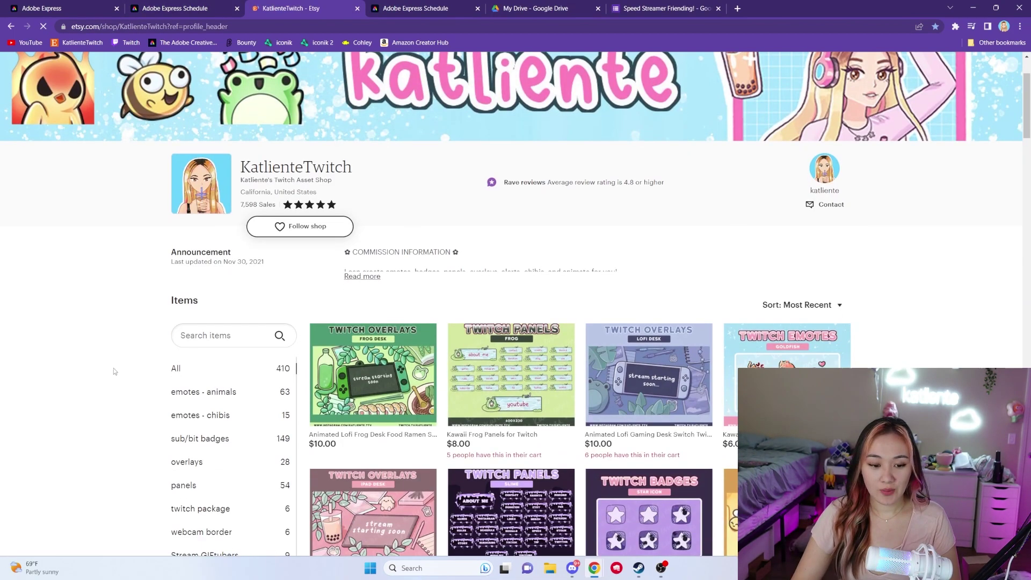
{"action": "scroll", "coordinate": [115, 368], "scroll_direction": "down", "scroll_amount": 3}
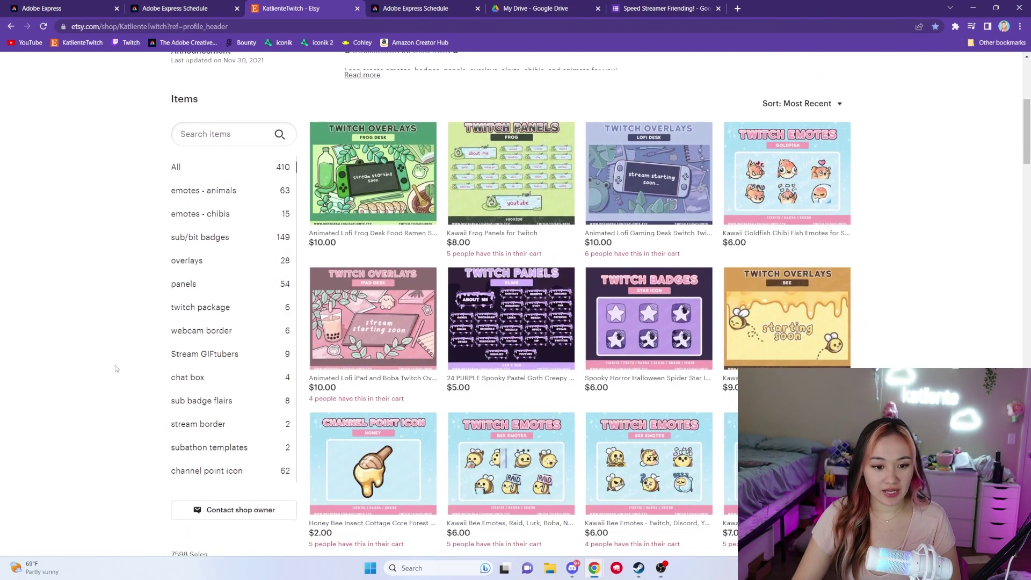
Step: Find the Red Dragon Mystical Creature Emotes listing on page 2 and paste its title as the Pin title
{"action": "left_click", "coordinate": [234, 192]}
{"action": "scroll", "coordinate": [909, 253], "scroll_direction": "down", "scroll_amount": 6}
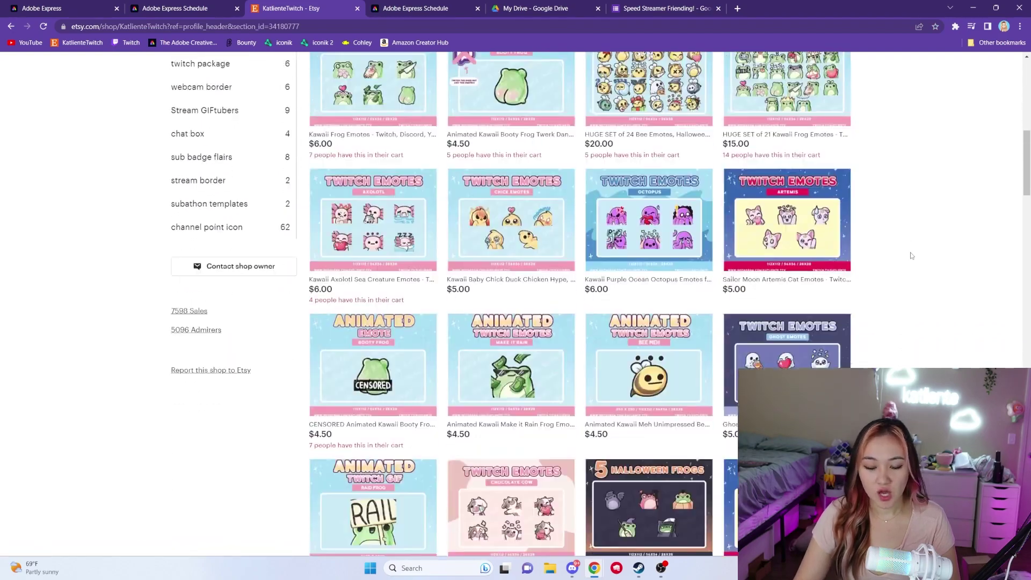
{"action": "scroll", "coordinate": [909, 259], "scroll_direction": "down", "scroll_amount": 10}
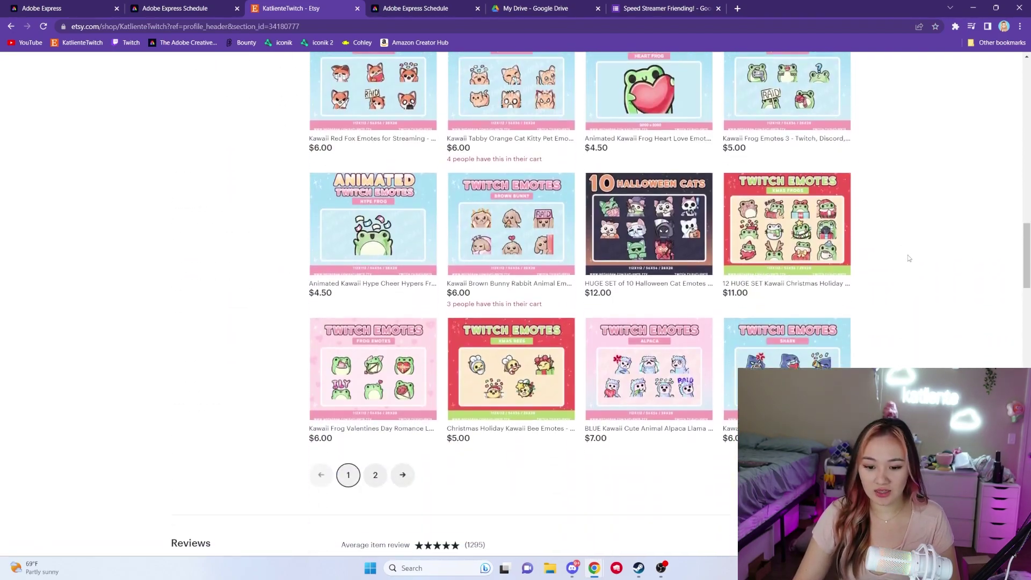
{"action": "left_click", "coordinate": [375, 470]}
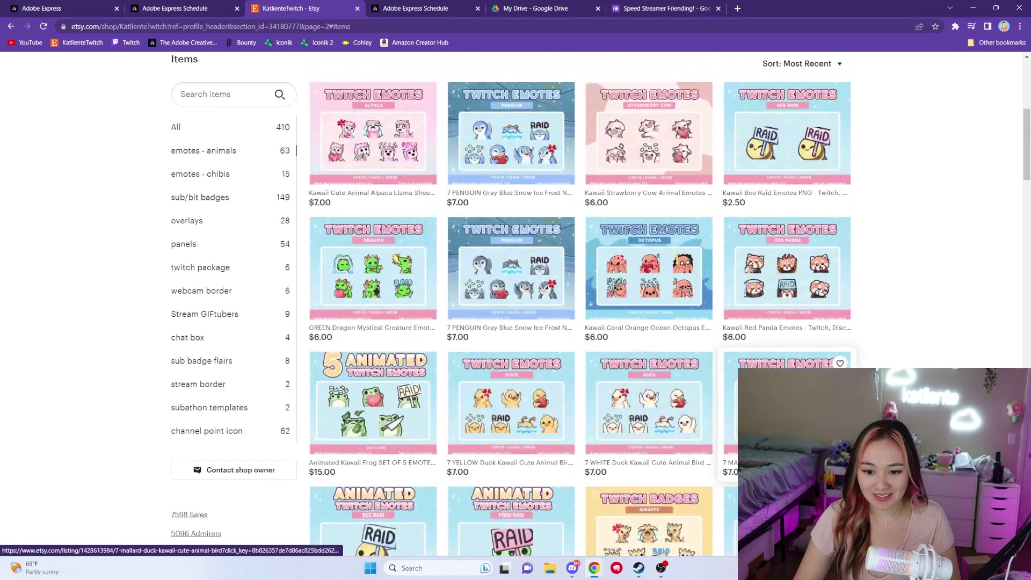
{"action": "scroll", "coordinate": [521, 186], "scroll_direction": "down", "scroll_amount": 8}
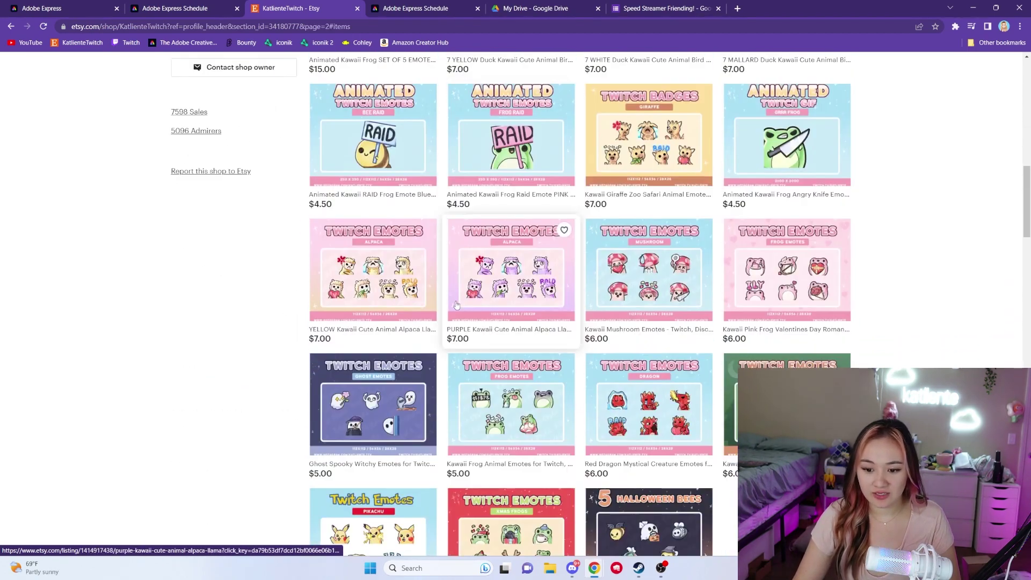
{"action": "left_click", "coordinate": [649, 409]}
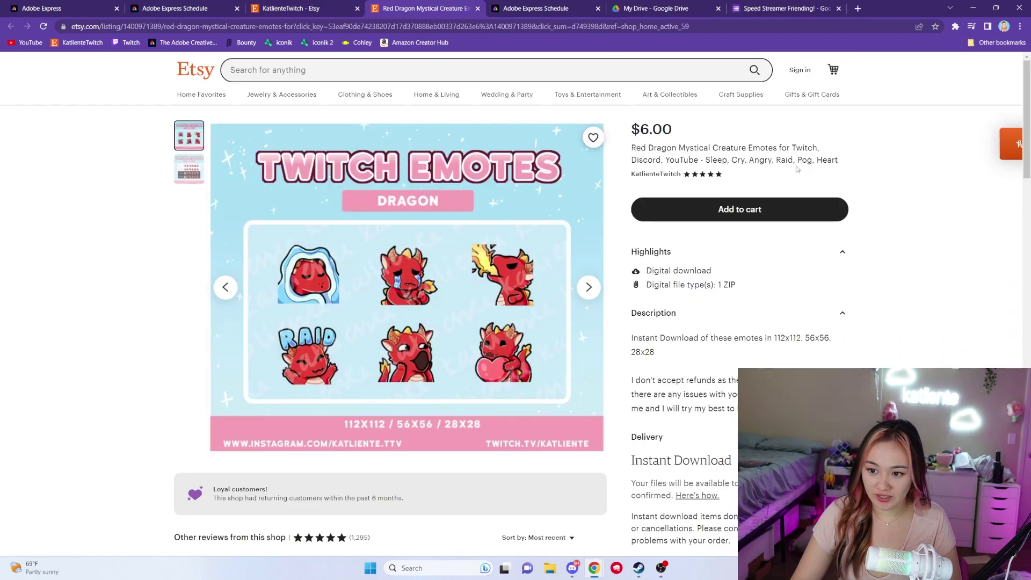
{"action": "left_click_drag", "start_coordinate": [630, 149], "coordinate": [839, 161]}
{"action": "key", "text": "ctrl+c"}
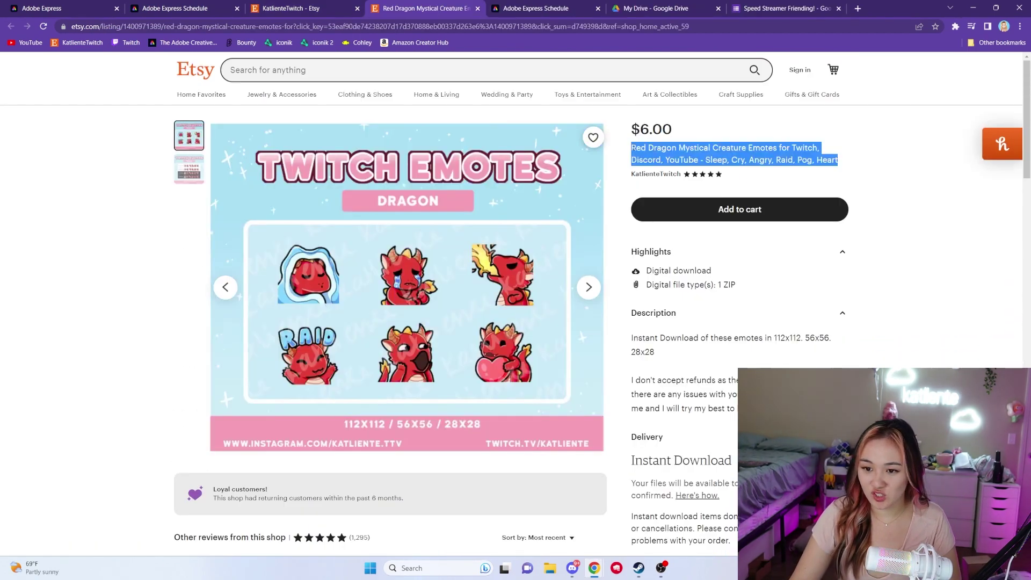
{"action": "left_click", "coordinate": [173, 4]}
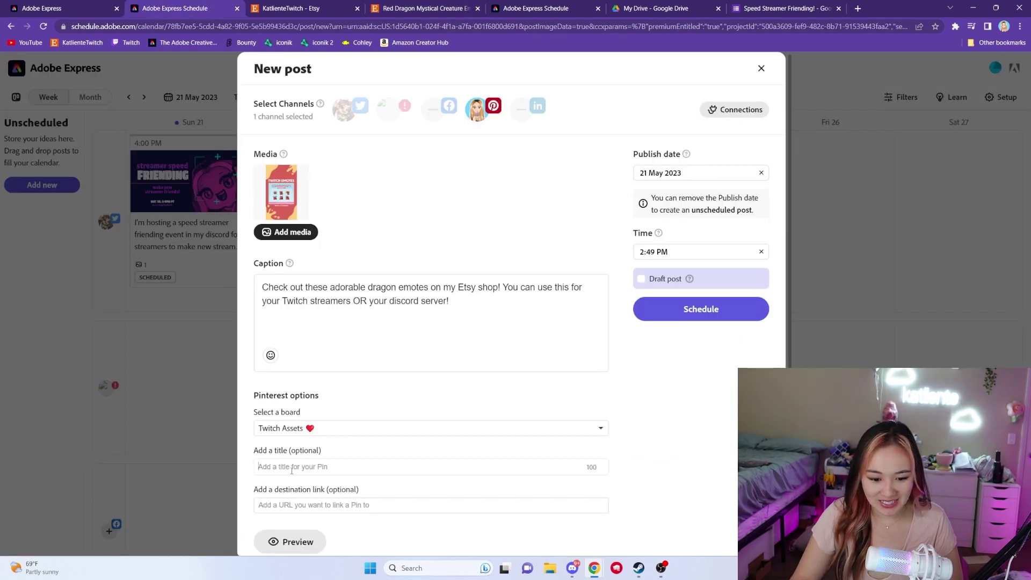
{"action": "key", "text": "ctrl+v"}
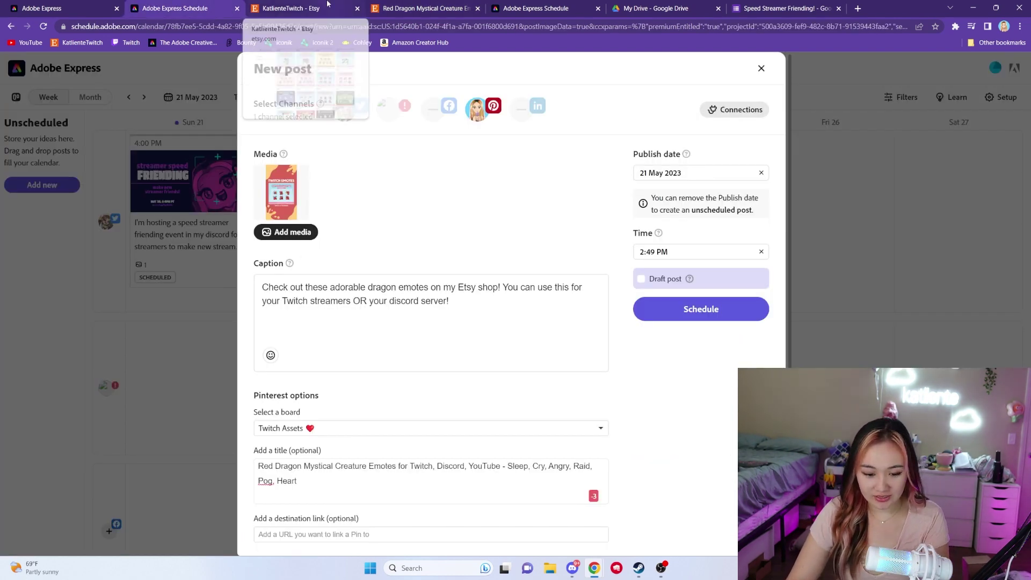
Step: Paste the listing's Etsy URL as the Pin's destination link and preview the Pin
{"action": "left_click", "coordinate": [424, 8]}
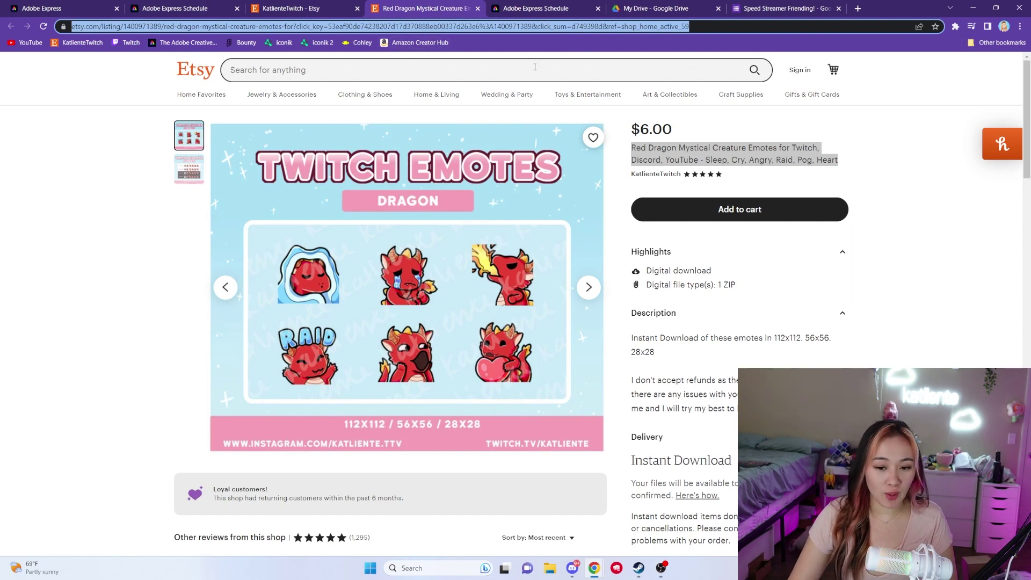
{"action": "left_click", "coordinate": [177, 8]}
{"action": "scroll", "coordinate": [348, 488], "scroll_direction": "down", "scroll_amount": 1}
{"action": "left_click", "coordinate": [338, 497]}
{"action": "key", "text": "ctrl+v"}
{"action": "left_click", "coordinate": [309, 532]}
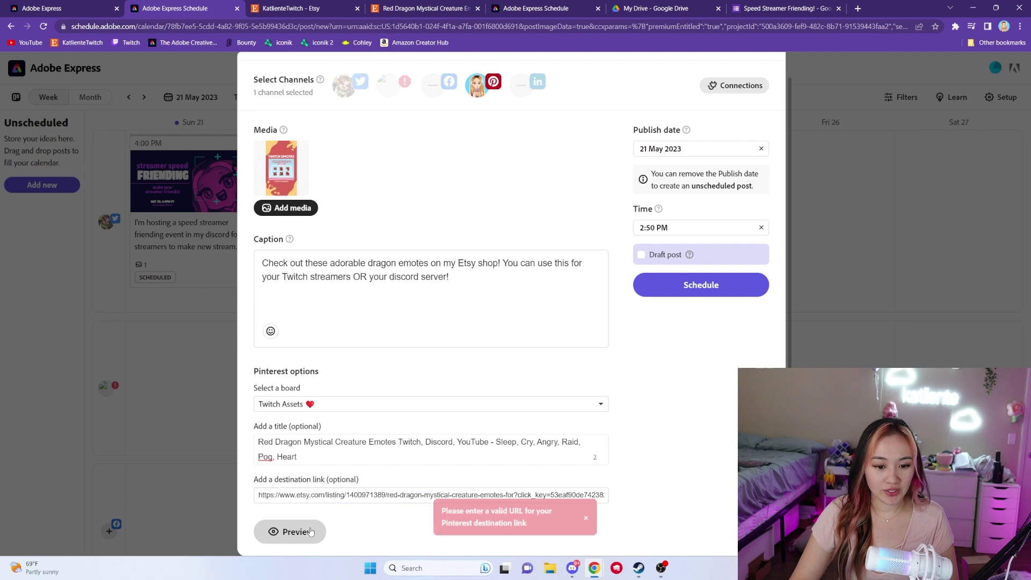
Step: Go back to the Red Dragon Etsy listing tab
{"action": "key", "text": "ctrl+4"}
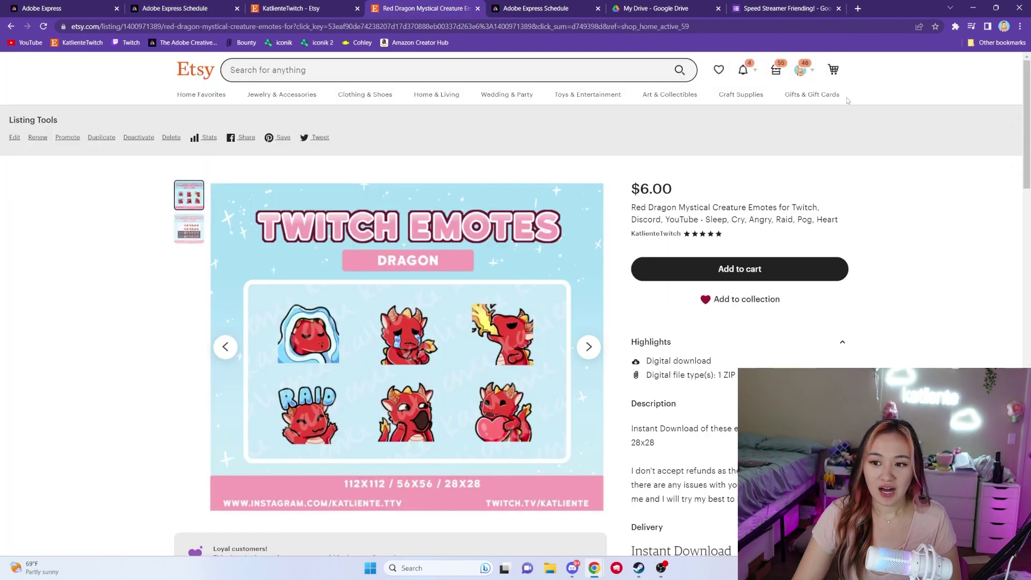
{"action": "key", "text": "ctrl+2"}
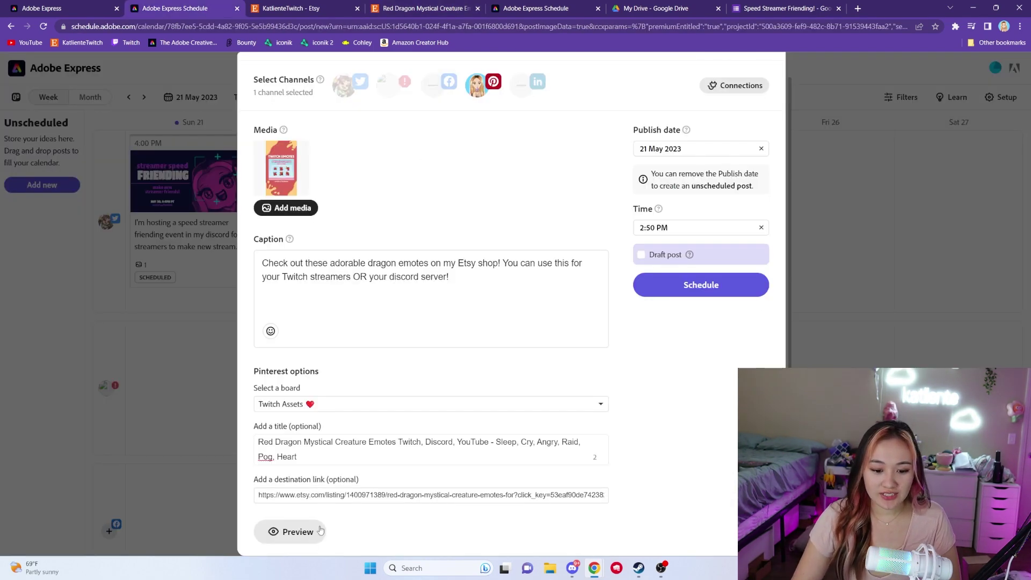
{"action": "key", "text": "ctrl+4"}
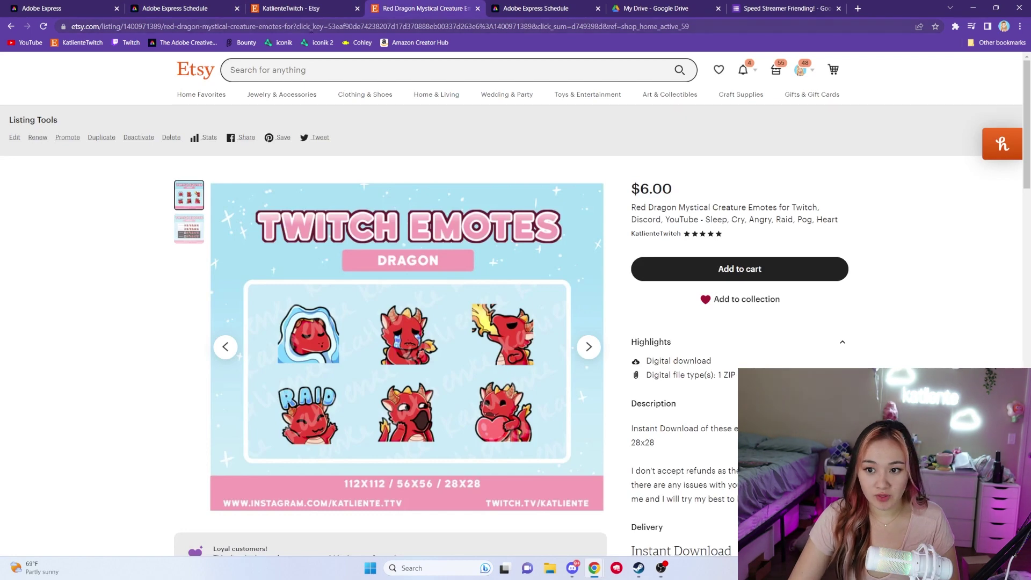
{"action": "left_click", "coordinate": [315, 140]}
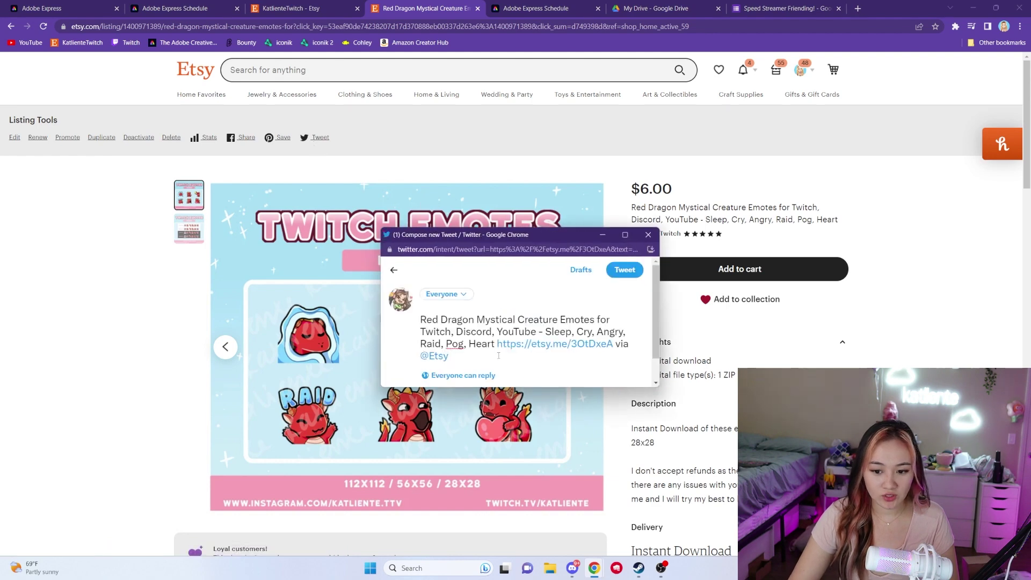
{"action": "left_click_drag", "start_coordinate": [497, 344], "coordinate": [614, 343]}
{"action": "key", "text": "ctrl+c"}
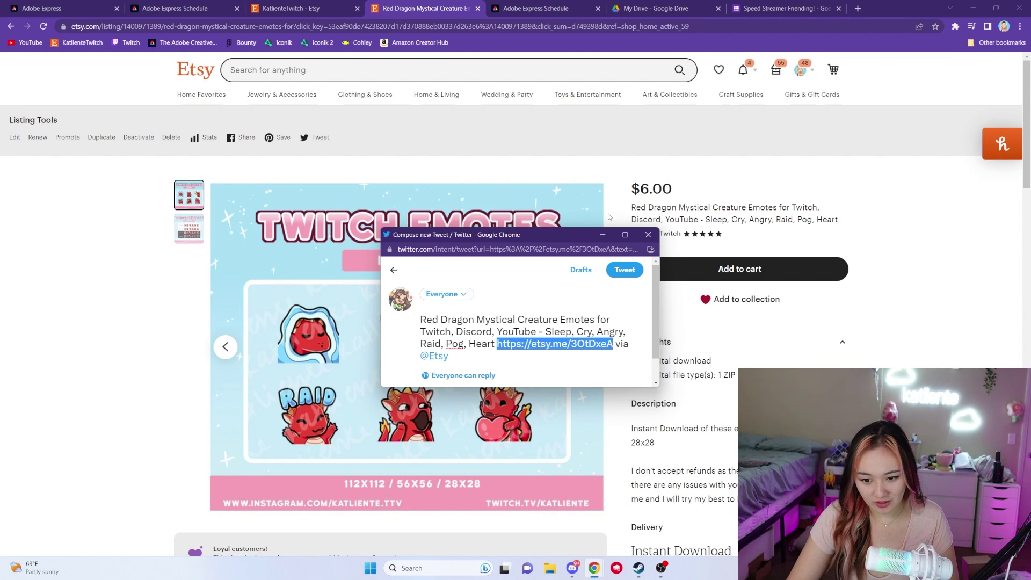
{"action": "left_click", "coordinate": [215, 8]}
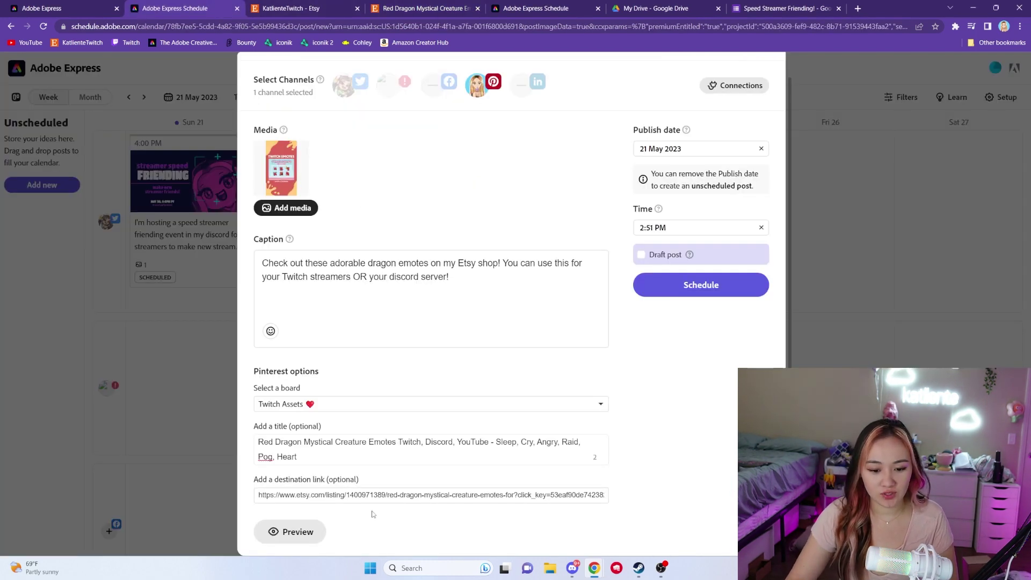
{"action": "double_click", "coordinate": [369, 494]}
{"action": "key", "text": "ctrl+a"}
{"action": "key", "text": "ctrl+v"}
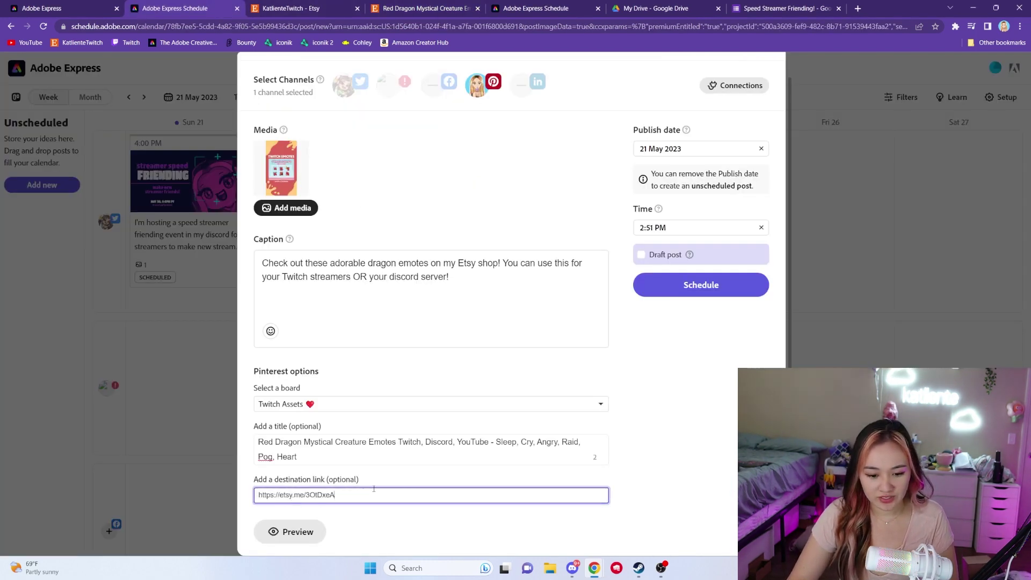
{"action": "left_click", "coordinate": [309, 531]}
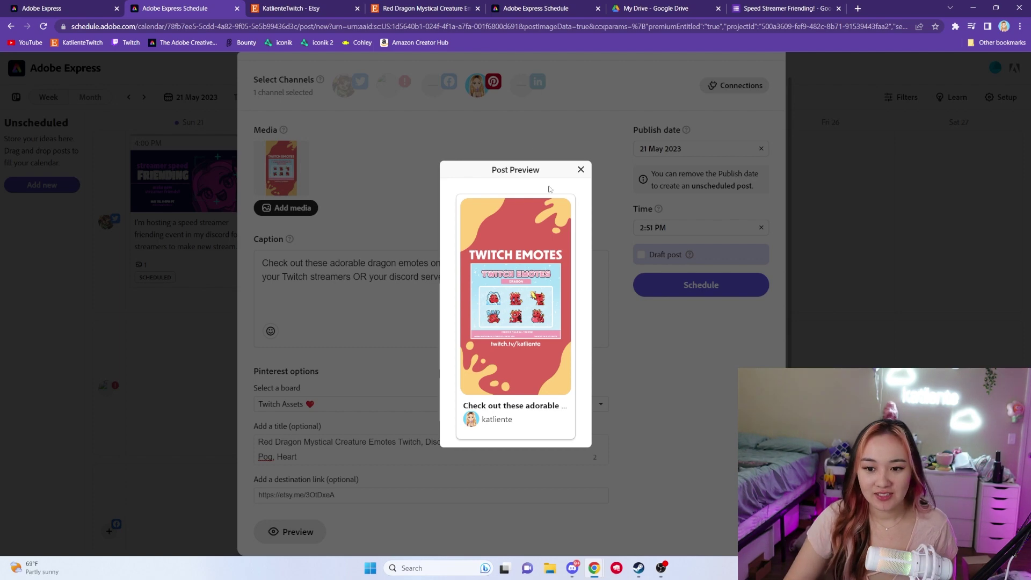
{"action": "left_click", "coordinate": [580, 169]}
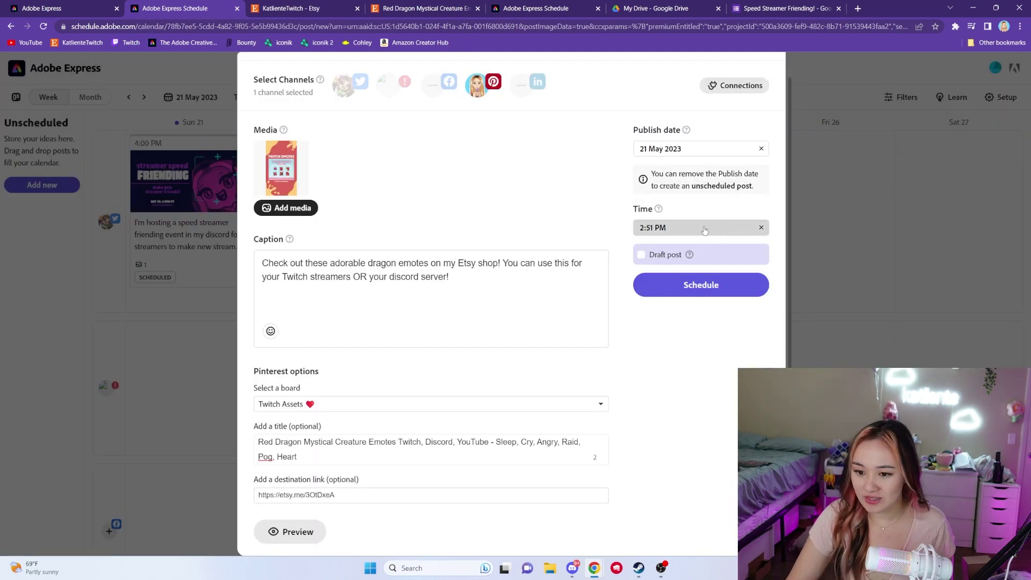
{"action": "left_click", "coordinate": [705, 230]}
{"action": "left_click", "coordinate": [750, 252]}
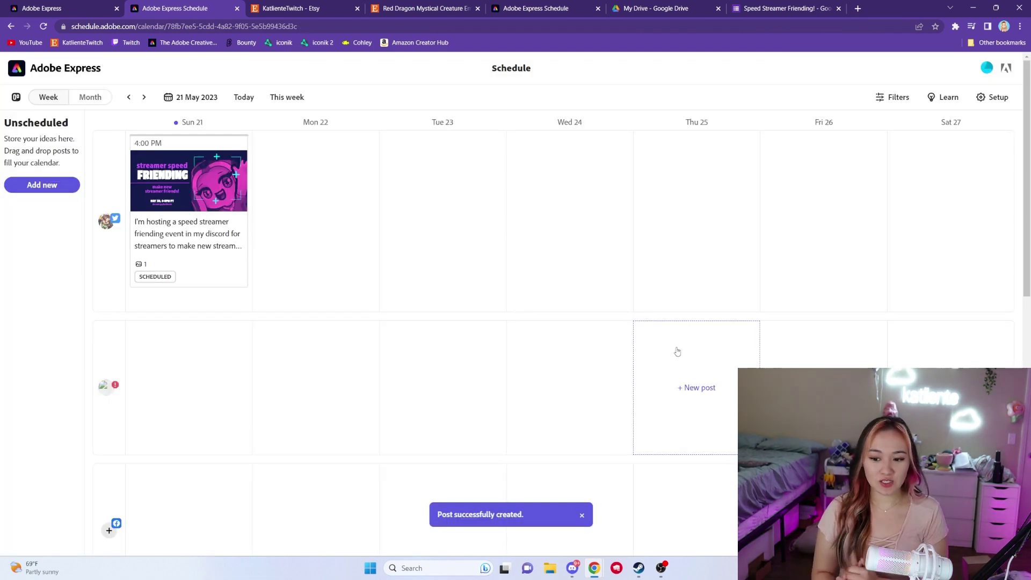
Step: Scroll to the Pinterest row and verify the 2:53 PM Twitch Emotes pin shows PUBLISHED
{"action": "scroll", "coordinate": [435, 360], "scroll_direction": "down", "scroll_amount": 3}
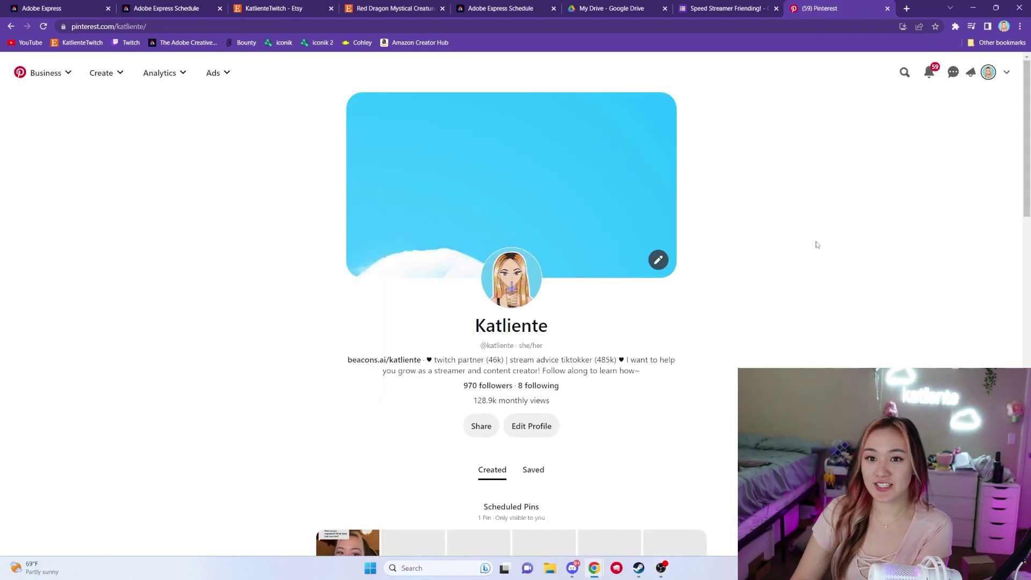
Step: Scroll the Pinterest profile's Created grid down to locate the TWITCH EMOTES pin in Other Pins
{"action": "scroll", "coordinate": [816, 242], "scroll_direction": "down", "scroll_amount": 7}
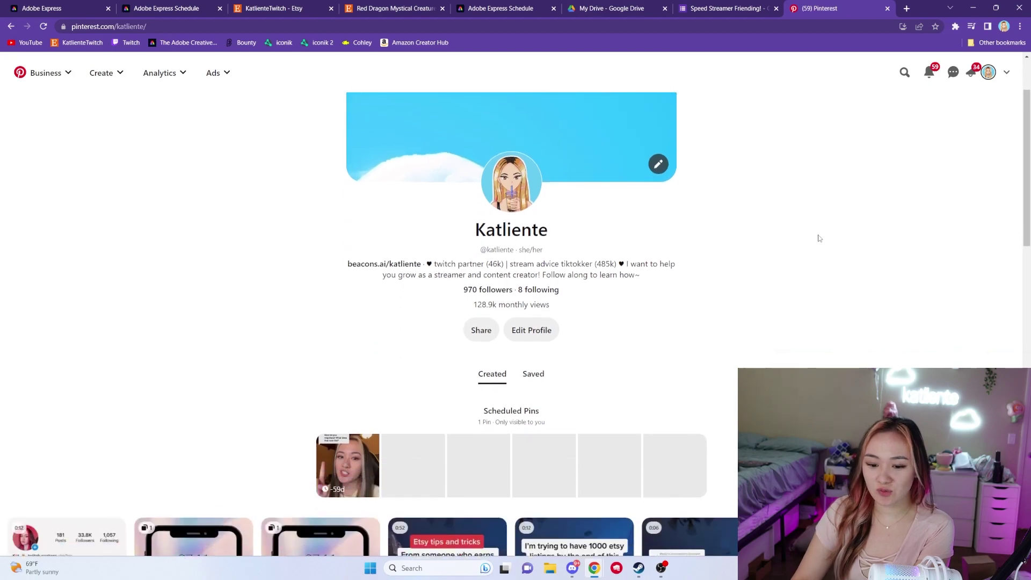
{"action": "scroll", "coordinate": [819, 238], "scroll_direction": "down", "scroll_amount": 15}
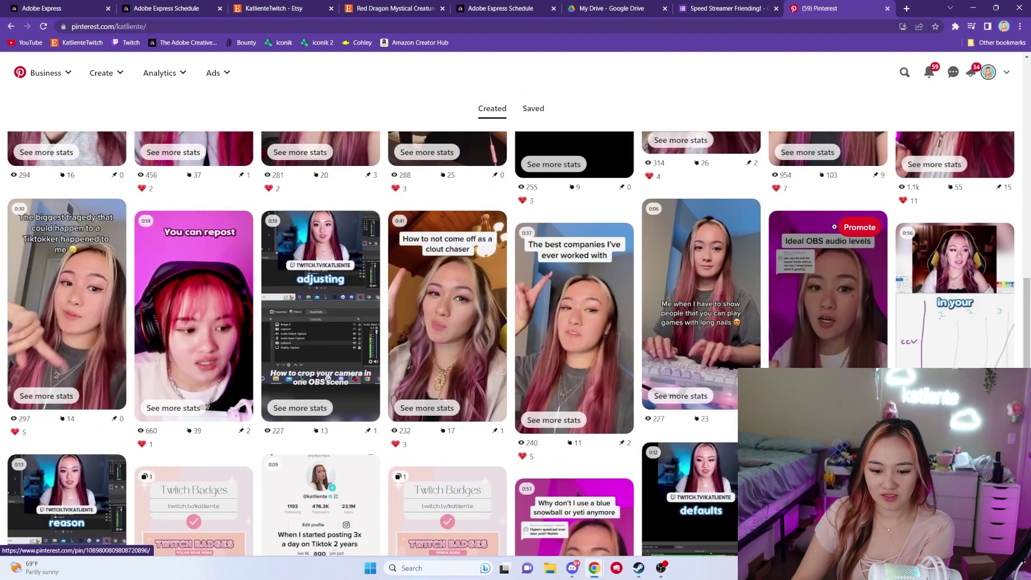
{"action": "scroll", "coordinate": [839, 231], "scroll_direction": "down", "scroll_amount": 15}
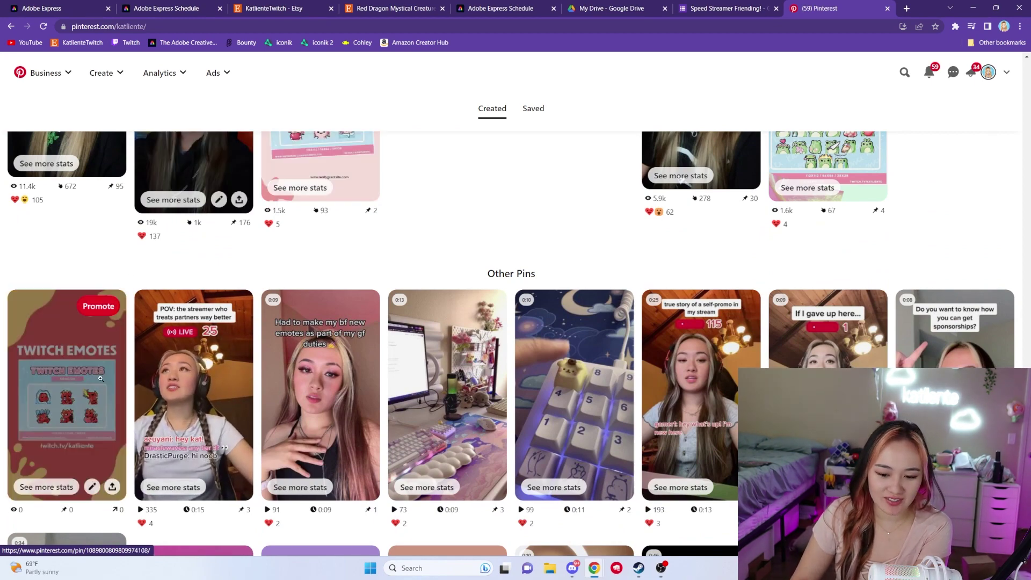
{"action": "scroll", "coordinate": [82, 346], "scroll_direction": "up", "scroll_amount": 1}
{"action": "scroll", "coordinate": [82, 346], "scroll_direction": "down", "scroll_amount": 1}
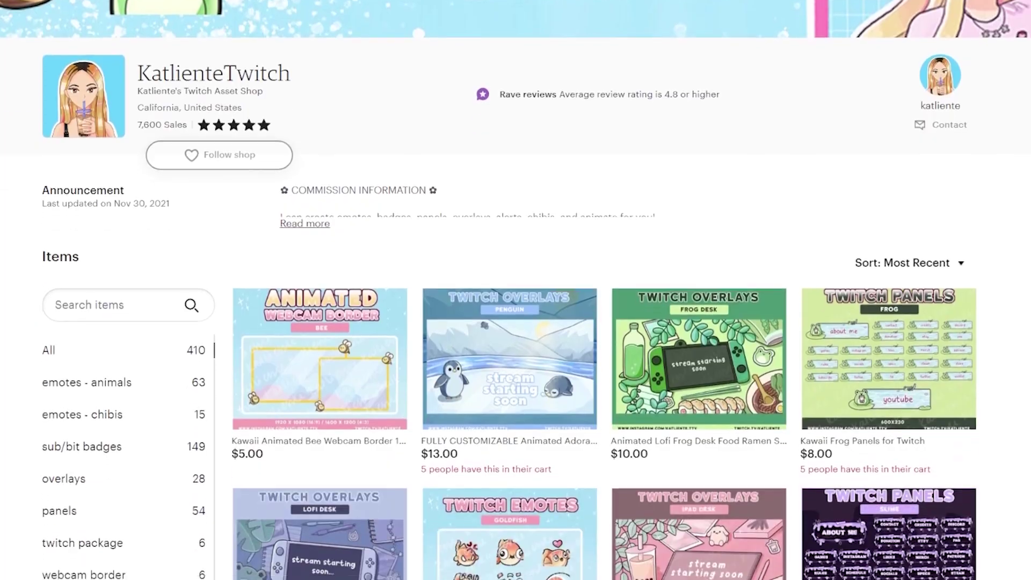
Step: Scroll through the Etsy shop's emote, badge, panel and overlay listings
{"action": "scroll", "coordinate": [516, 289], "scroll_direction": "down", "scroll_amount": 6}
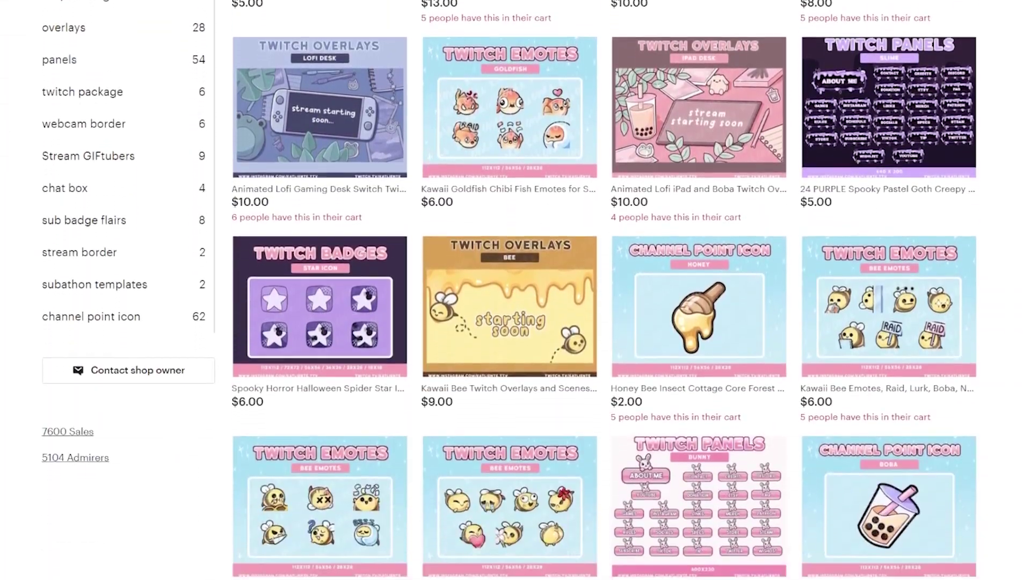
{"action": "scroll", "coordinate": [515, 290], "scroll_direction": "down", "scroll_amount": 7}
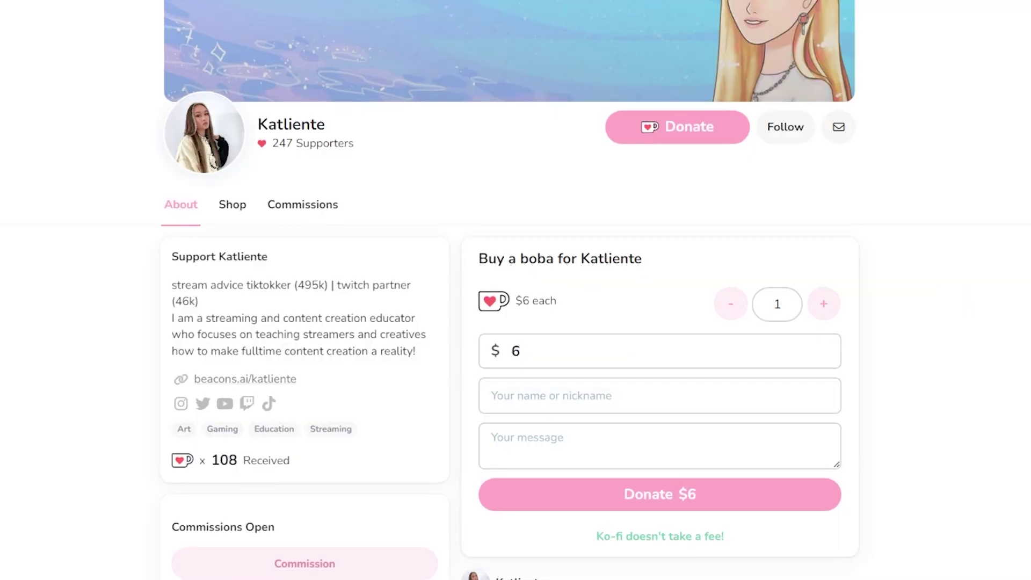
{"action": "scroll", "coordinate": [516, 290], "scroll_direction": "down", "scroll_amount": 5}
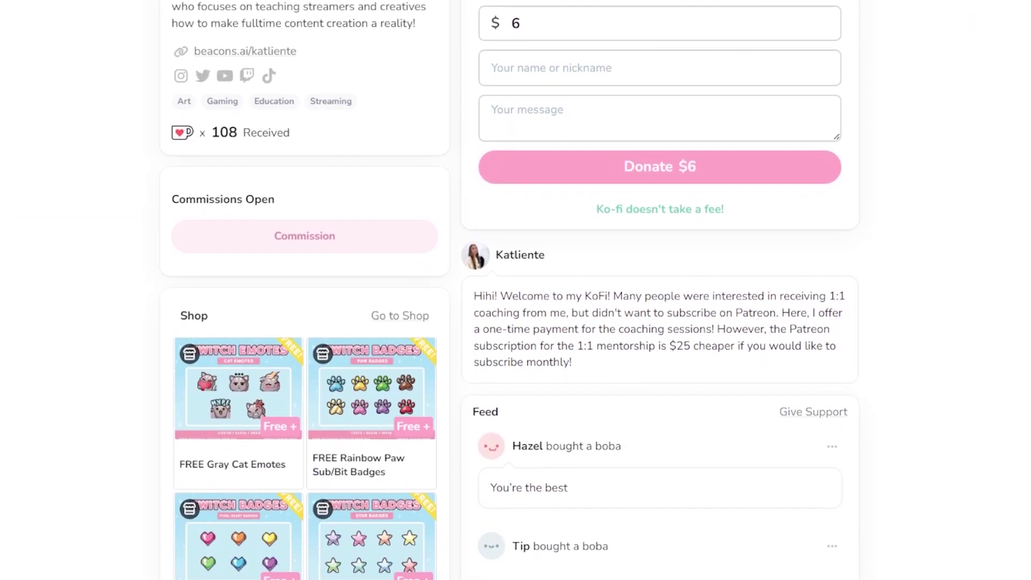